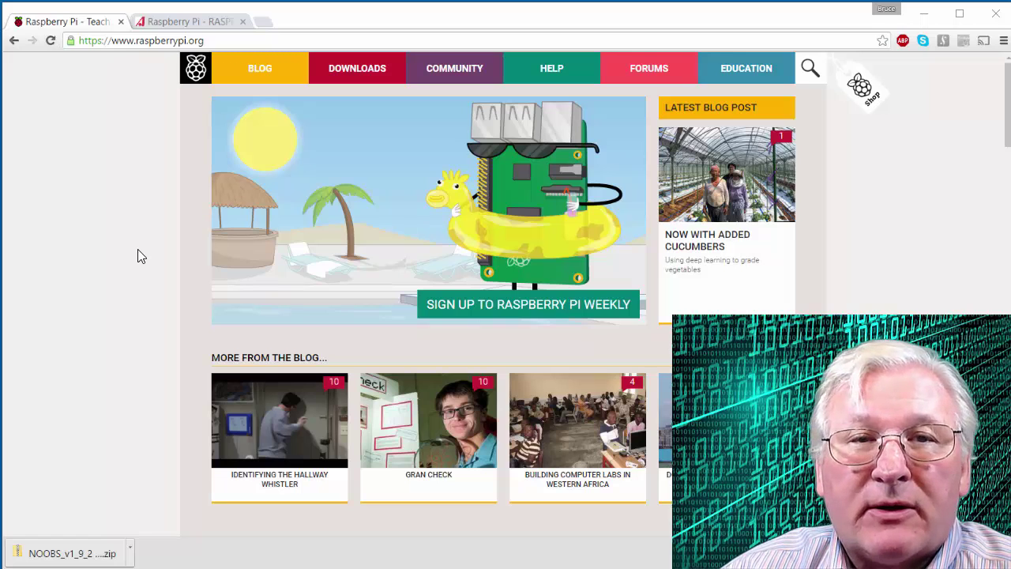
Switch to the Allied Electronics tab showing the NOOBS 8GB microSD card specifications
click(189, 22)
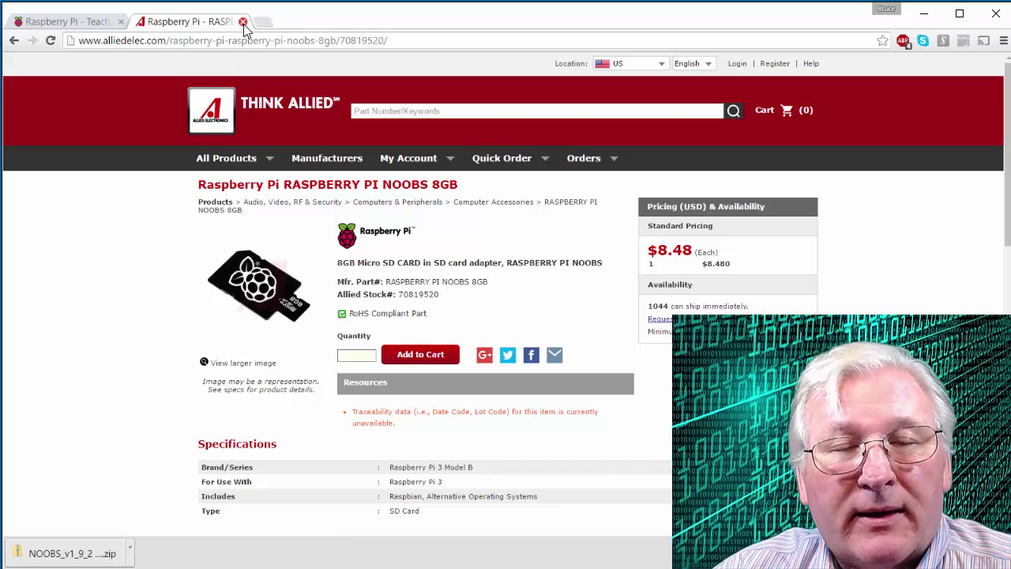
Close the Allied Electronics product tab and bring up the SanDisk microSD and adapter photo
click(243, 22)
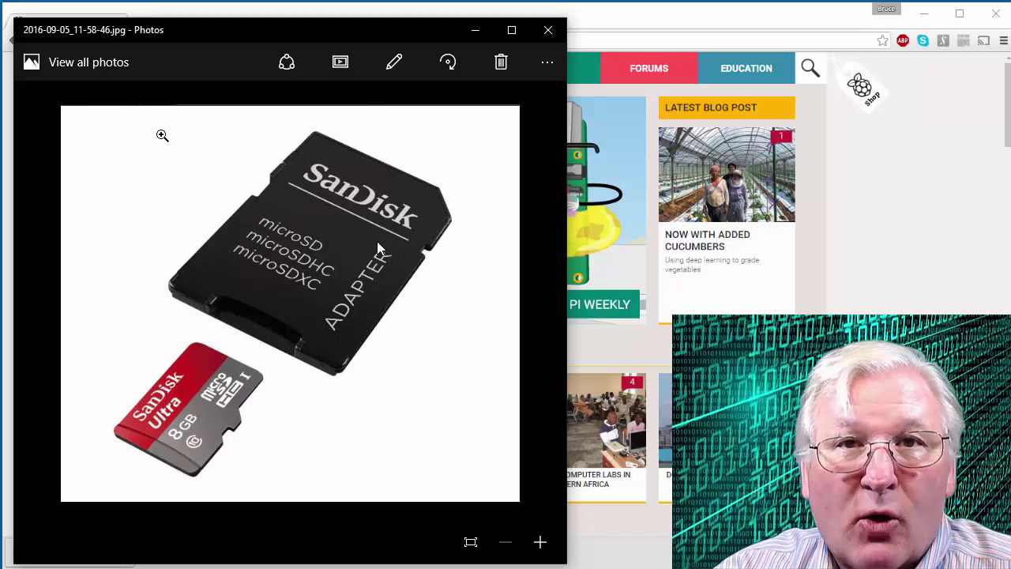
mouse_move(261, 300)
mouse_down()
mouse_move(226, 357)
mouse_move(274, 338)
mouse_up()
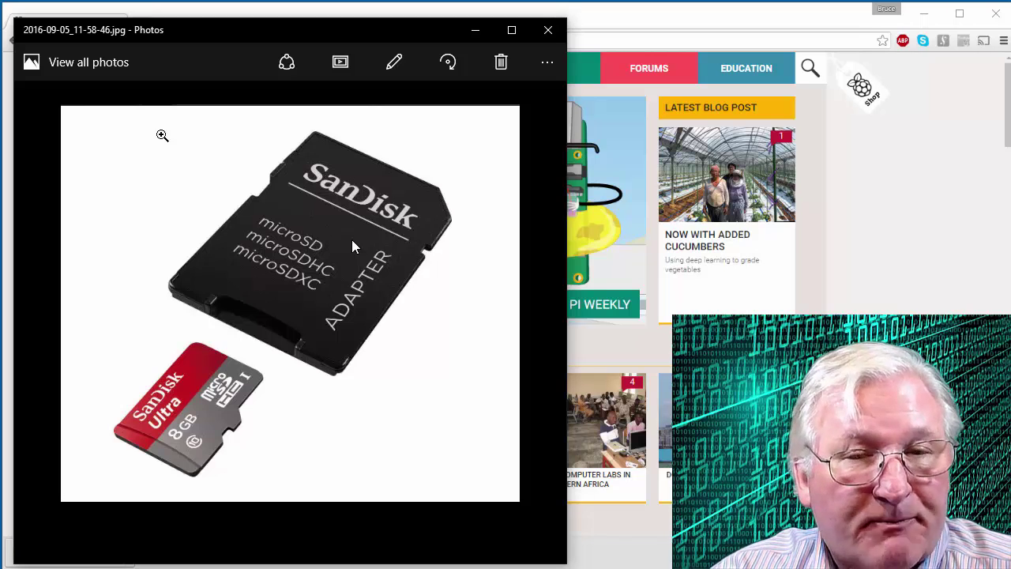
Minimize the adapter photo so the USB card reader photo shows in Photos
click(476, 31)
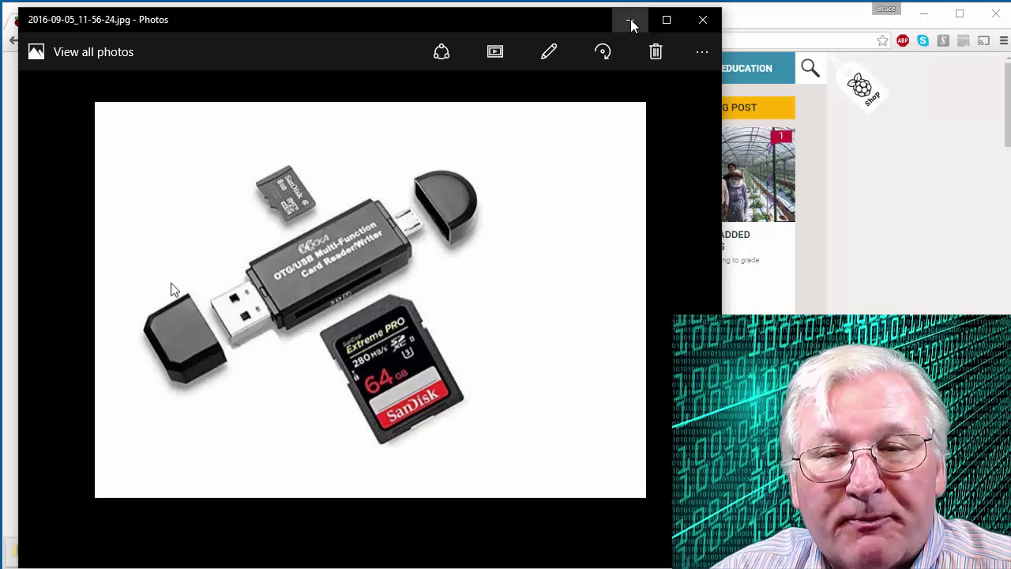
Minimize the card reader photo and go to raspberrypi.org Help, down to the Help Guides
click(630, 22)
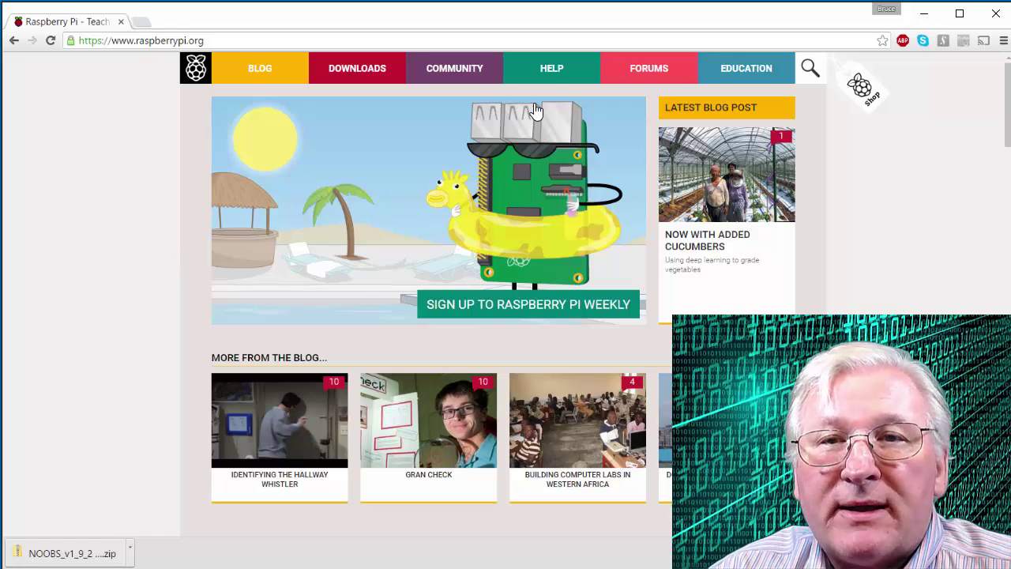
click(560, 69)
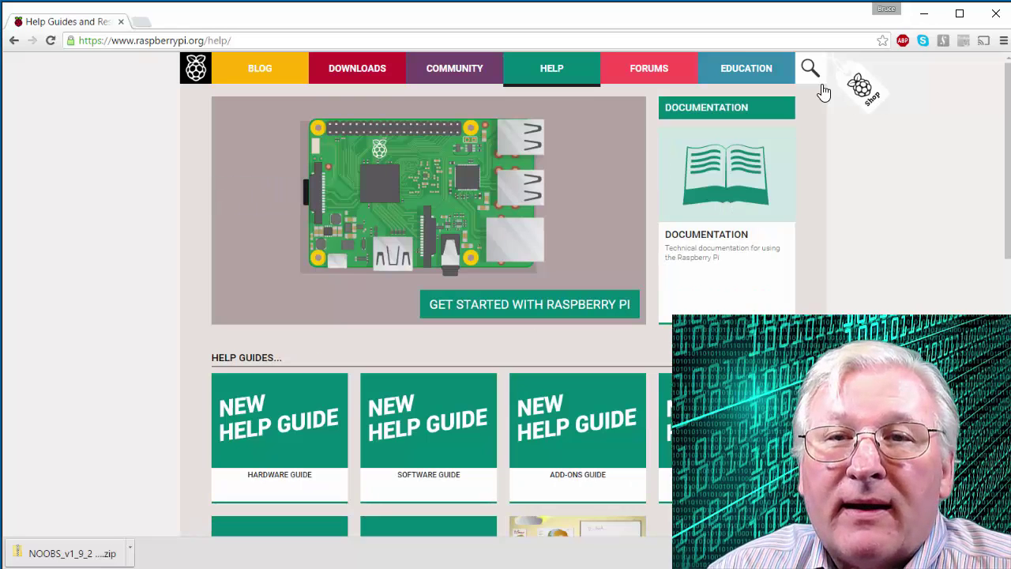
scroll(95, 294, down, 1)
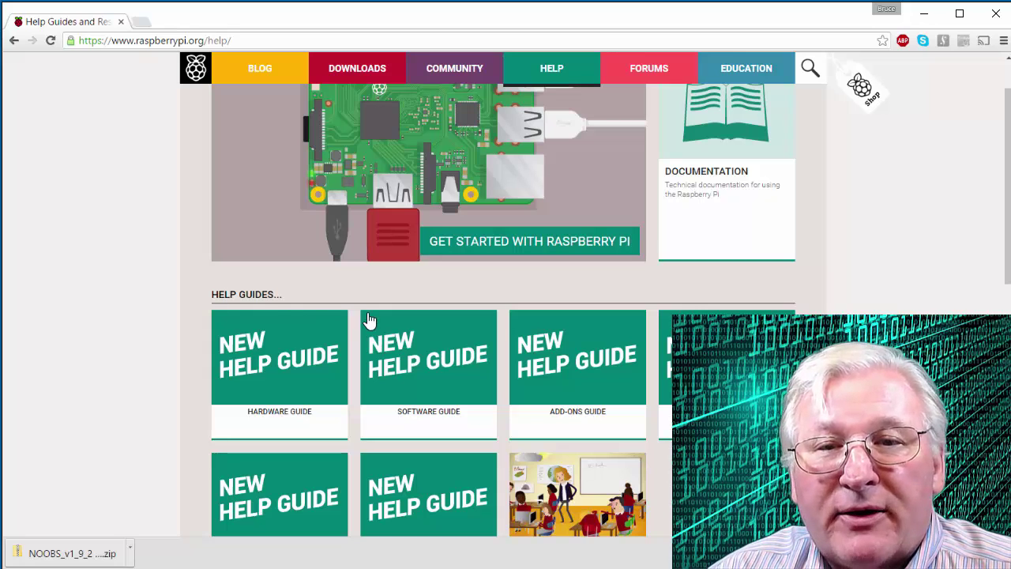
Open the Software Guide and scroll past What You Will Need to the Get Started links
click(433, 364)
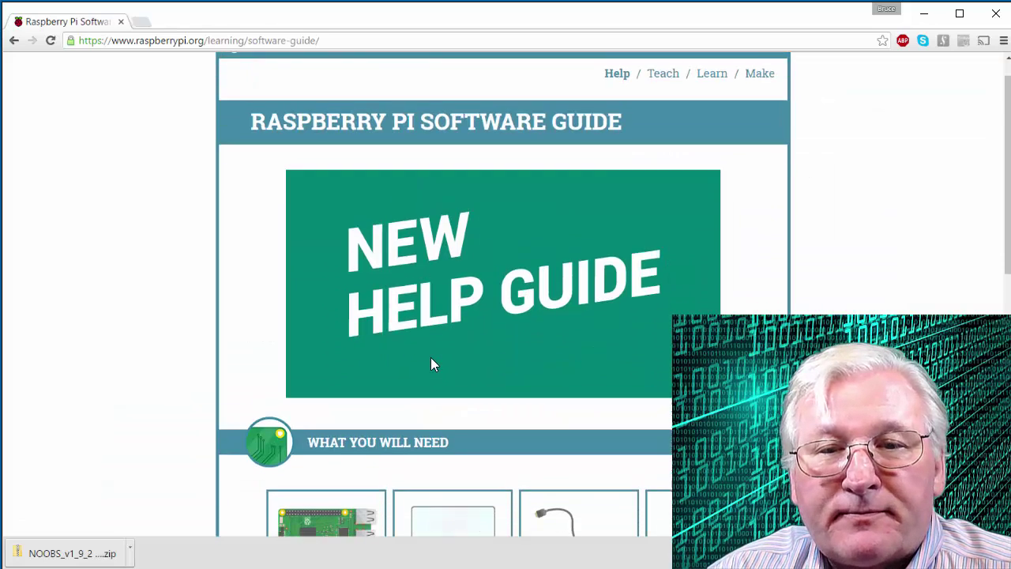
scroll(431, 363, down, 4)
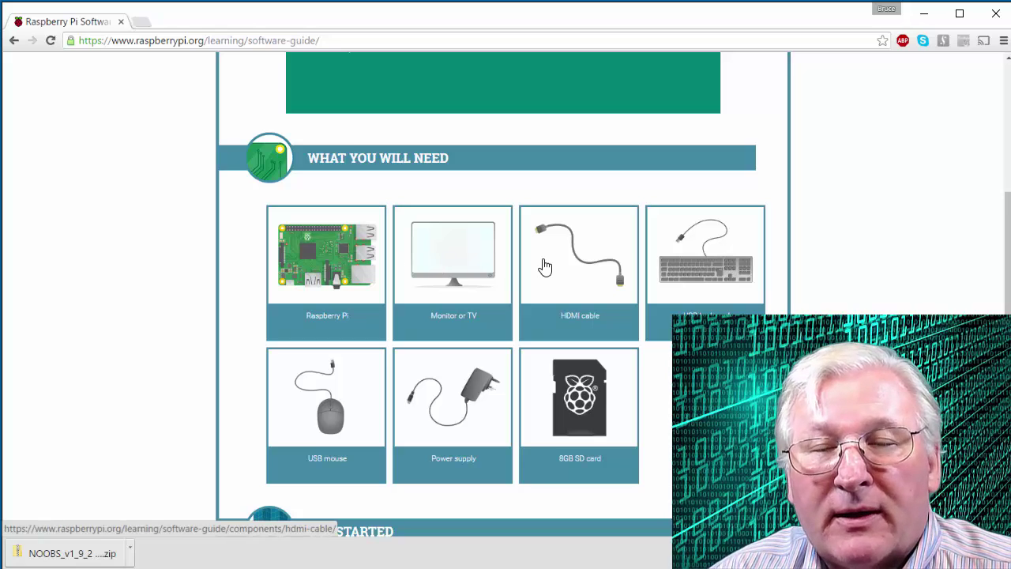
scroll(545, 267, down, 3)
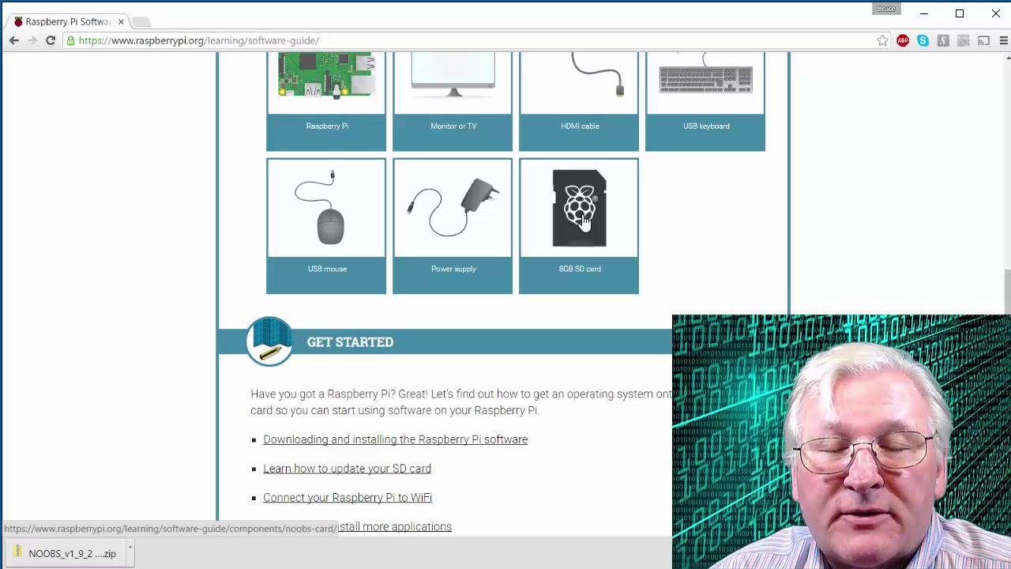
scroll(583, 224, down, 1)
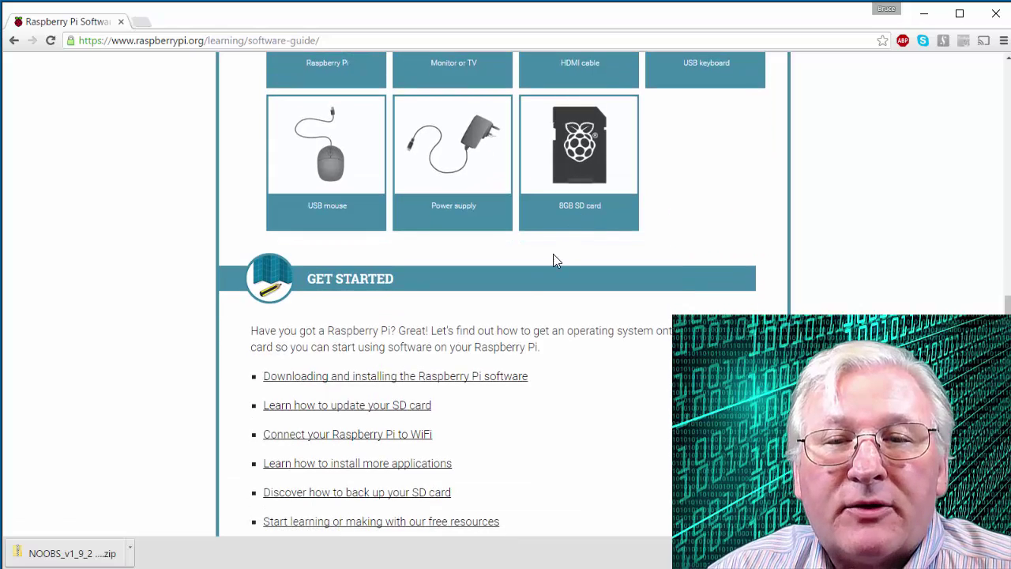
Open 'Downloading and installing the Raspberry Pi software' and scroll to Install Raspbian with NOOBS
click(393, 385)
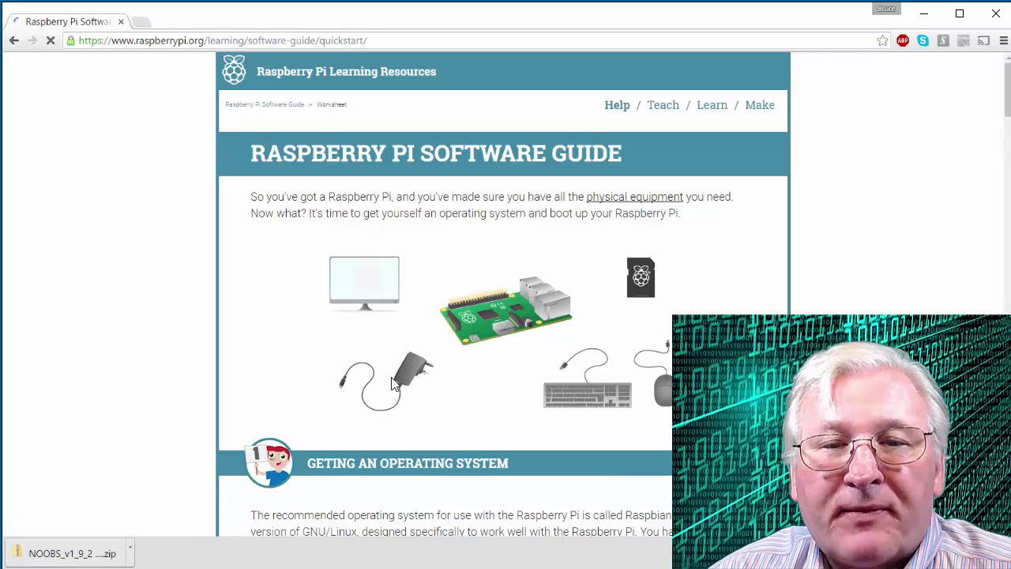
scroll(393, 385, down, 2)
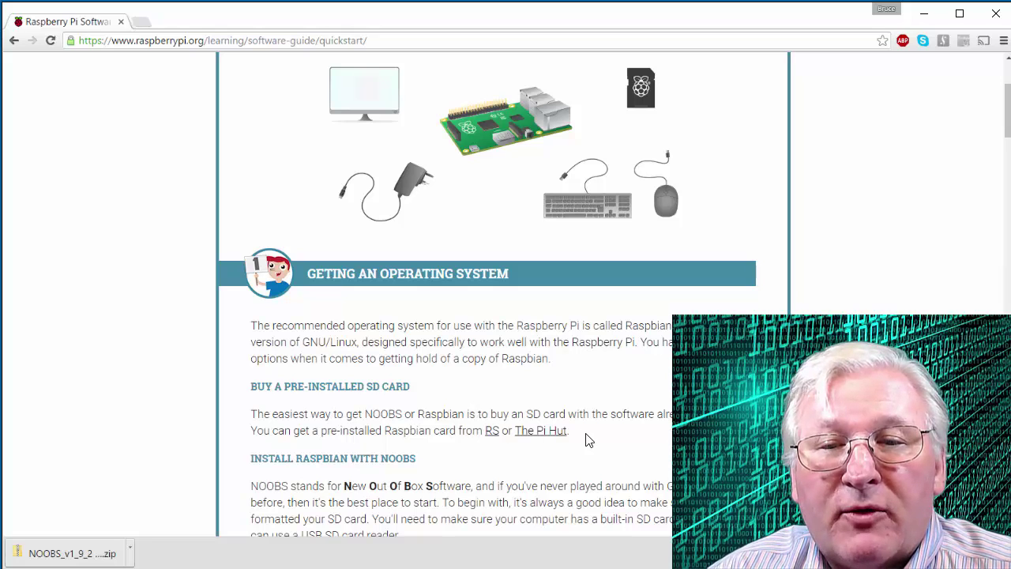
scroll(355, 372, down, 1)
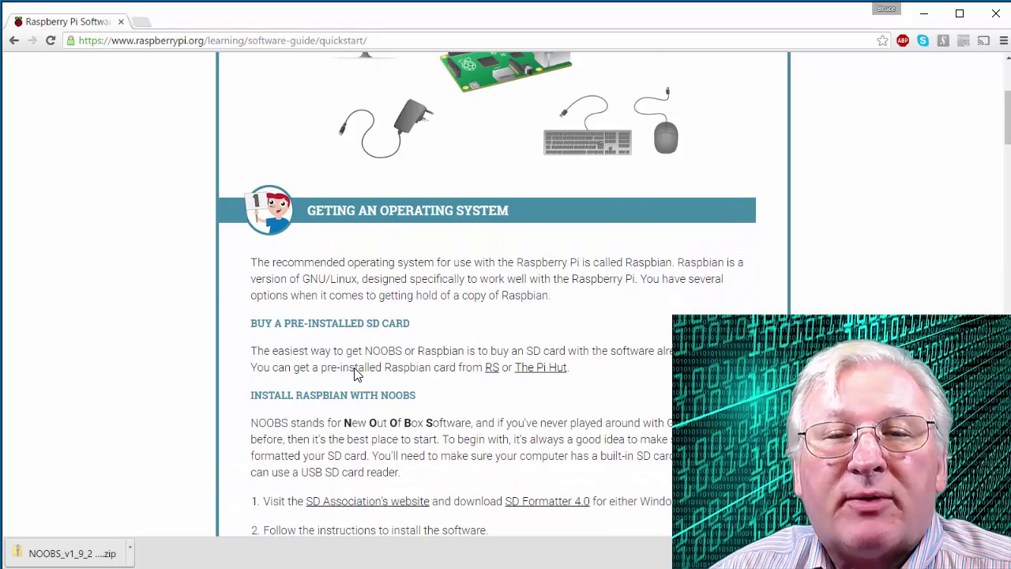
scroll(345, 277, down, 2)
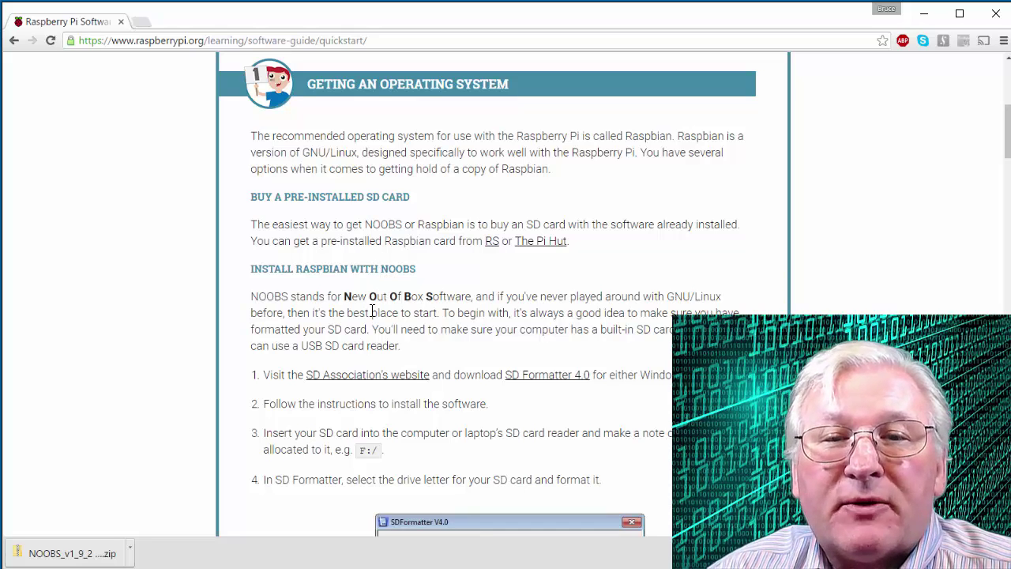
scroll(372, 312, down, 1)
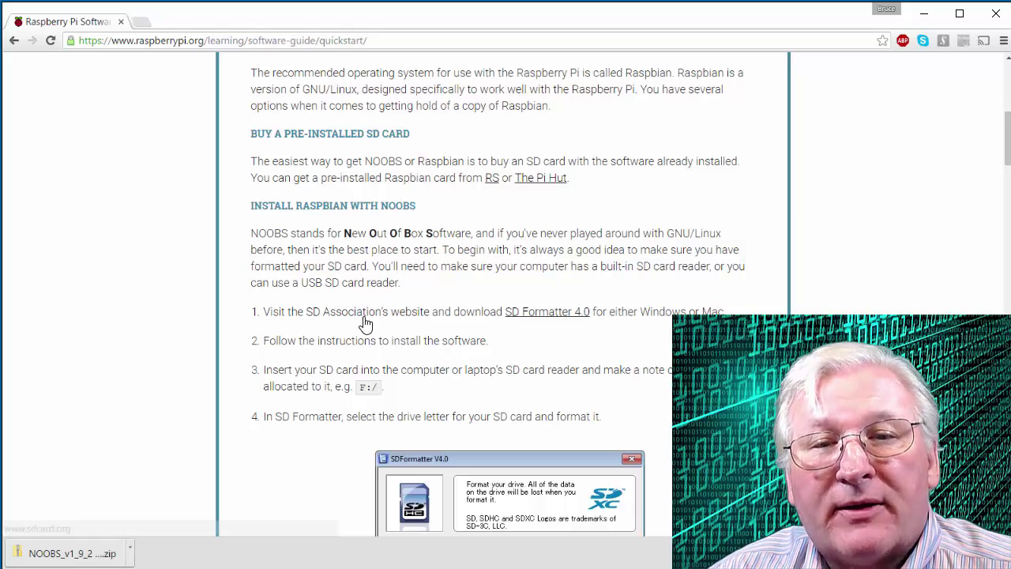
Open the SD Association's SD Card Formatter 4 page in a new tab and view its System Requirements
right_click(530, 314)
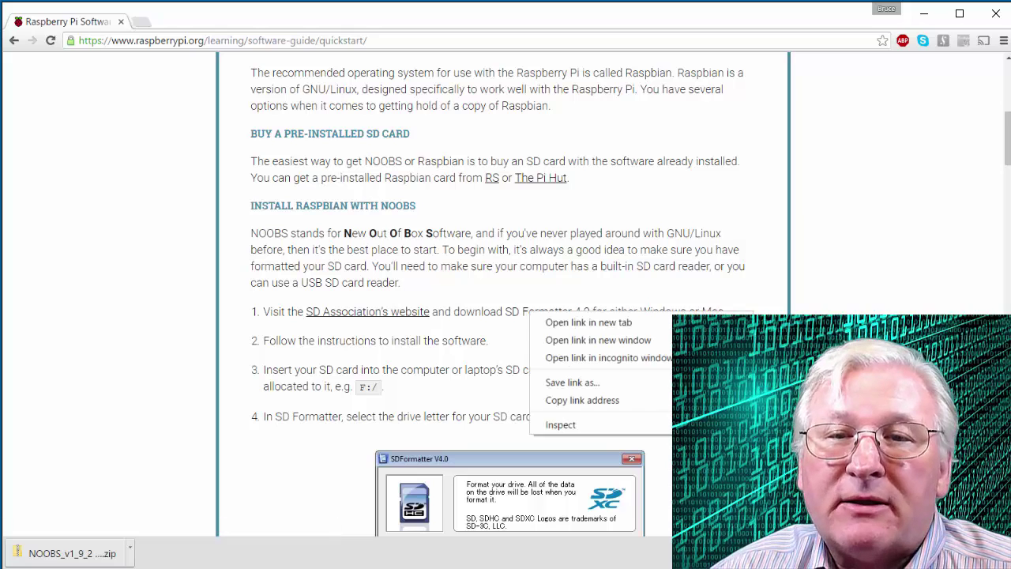
click(588, 322)
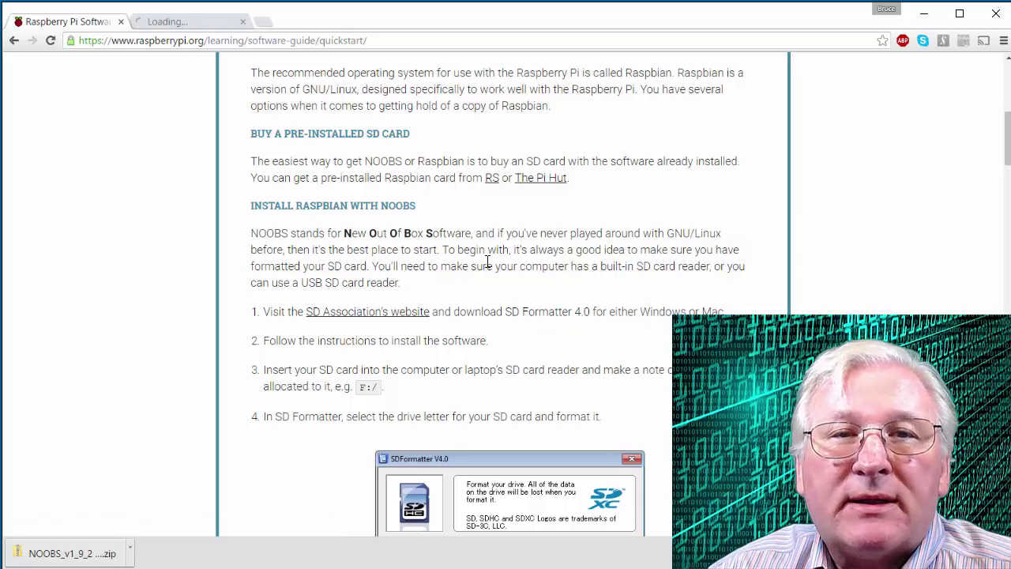
click(176, 22)
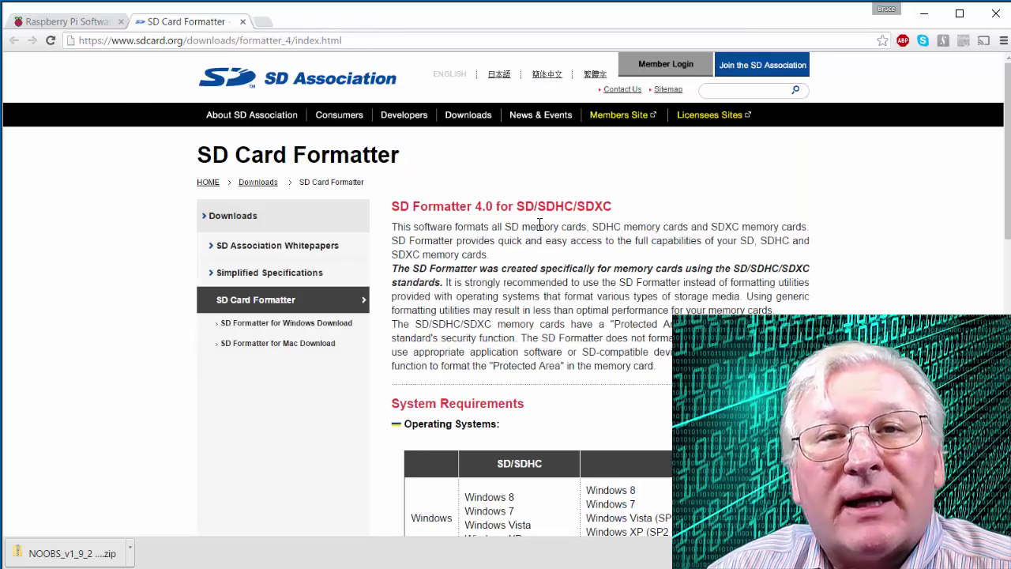
scroll(540, 225, down, 3)
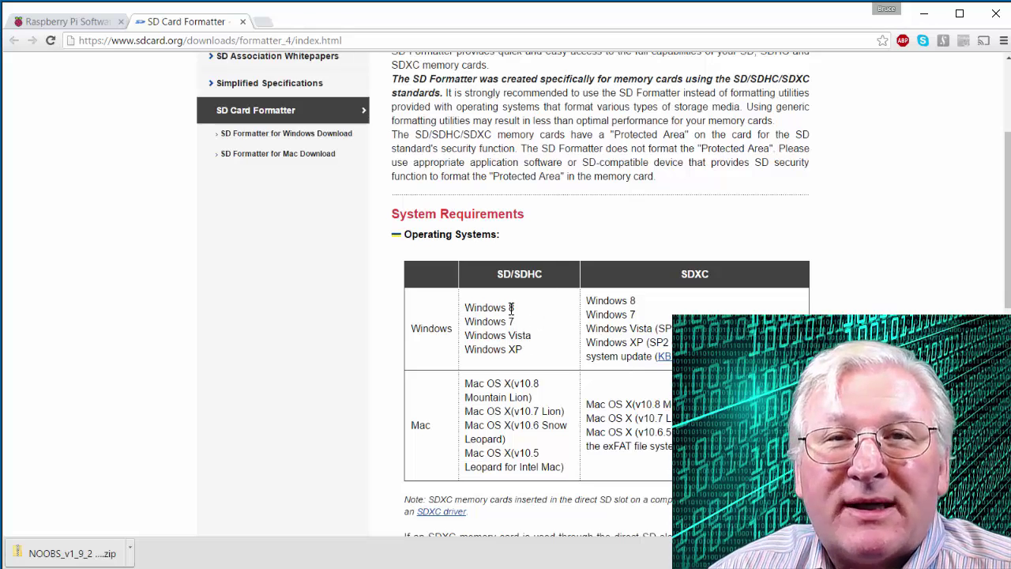
scroll(511, 308, down, 1)
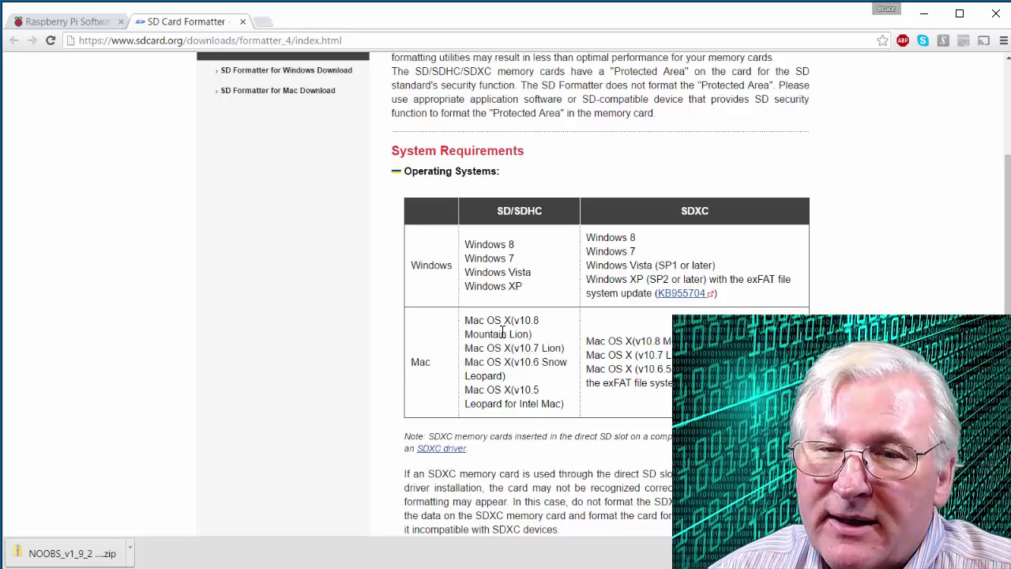
scroll(502, 332, down, 5)
scroll(502, 331, down, 1)
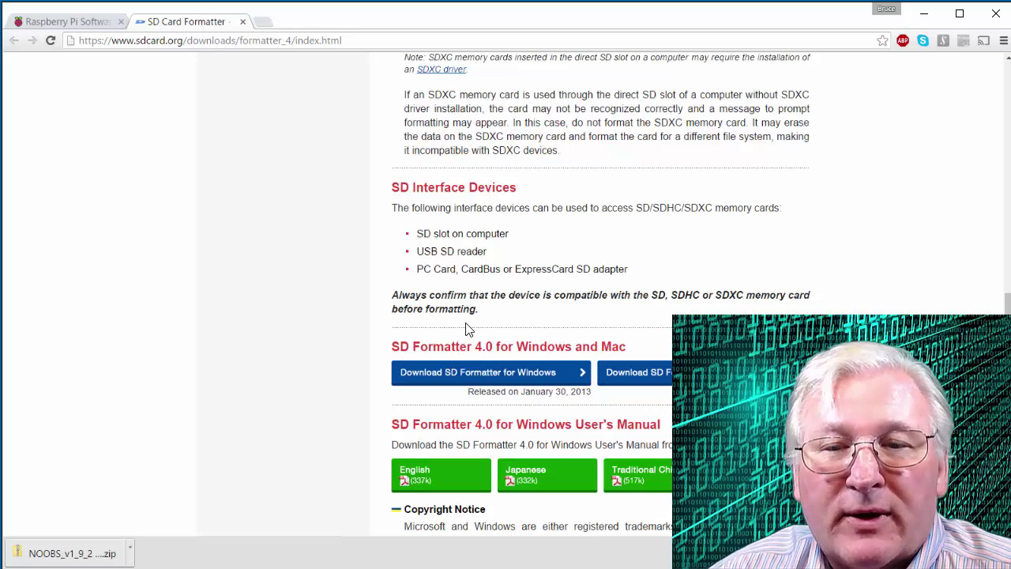
scroll(466, 328, down, 2)
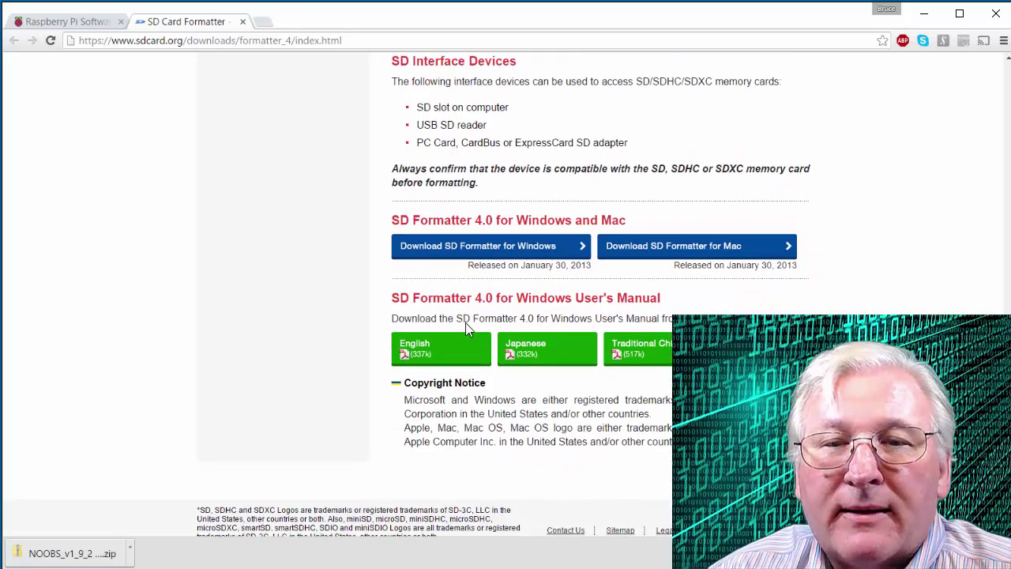
scroll(465, 322, up, 7)
scroll(467, 322, up, 3)
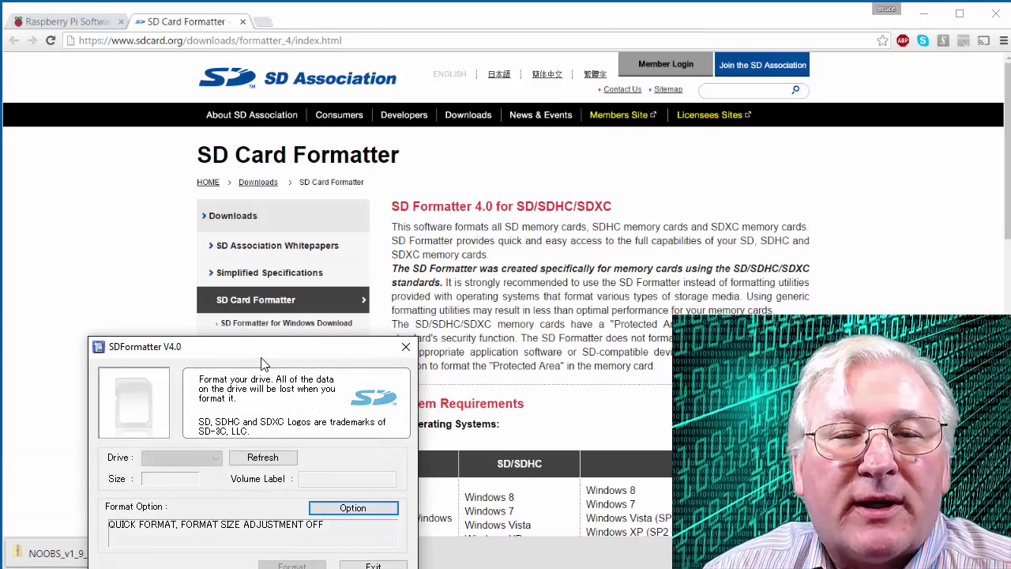
Move the SD Formatter window higher and close the SDHC (D:) Explorer window
drag(263, 363, 220, 203)
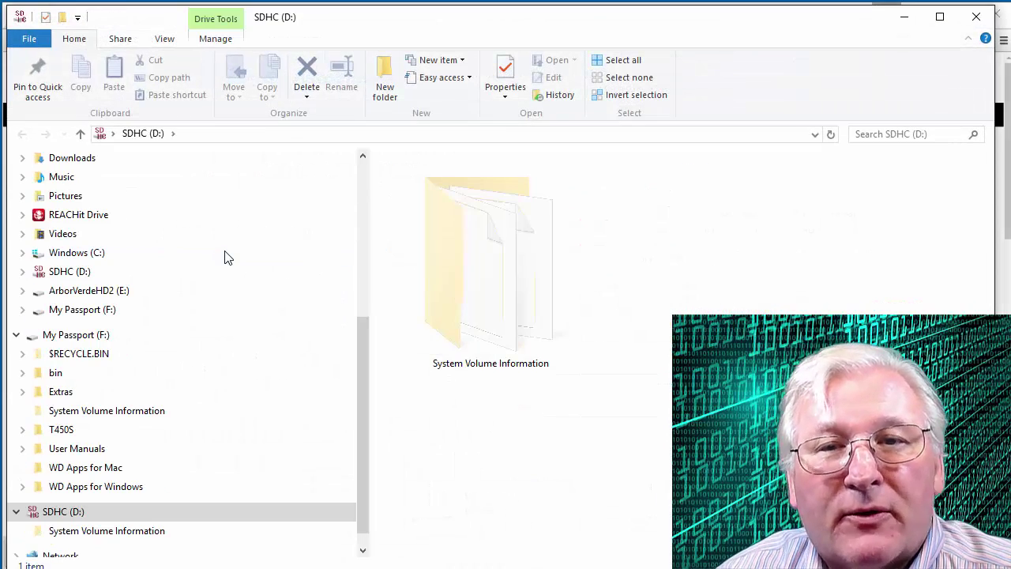
click(976, 17)
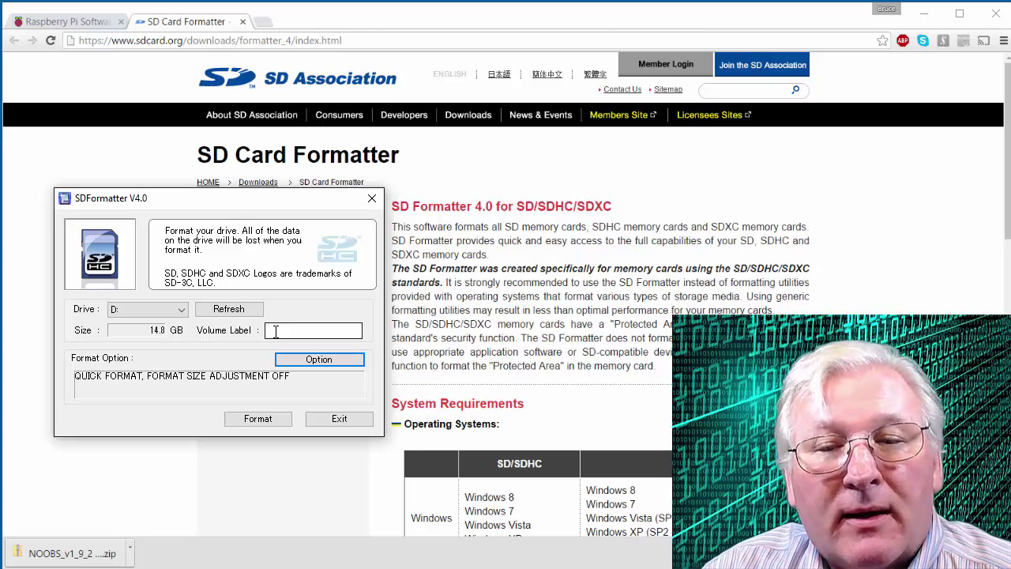
Set the volume label to NOOBS and bring up the format Option settings
click(275, 331)
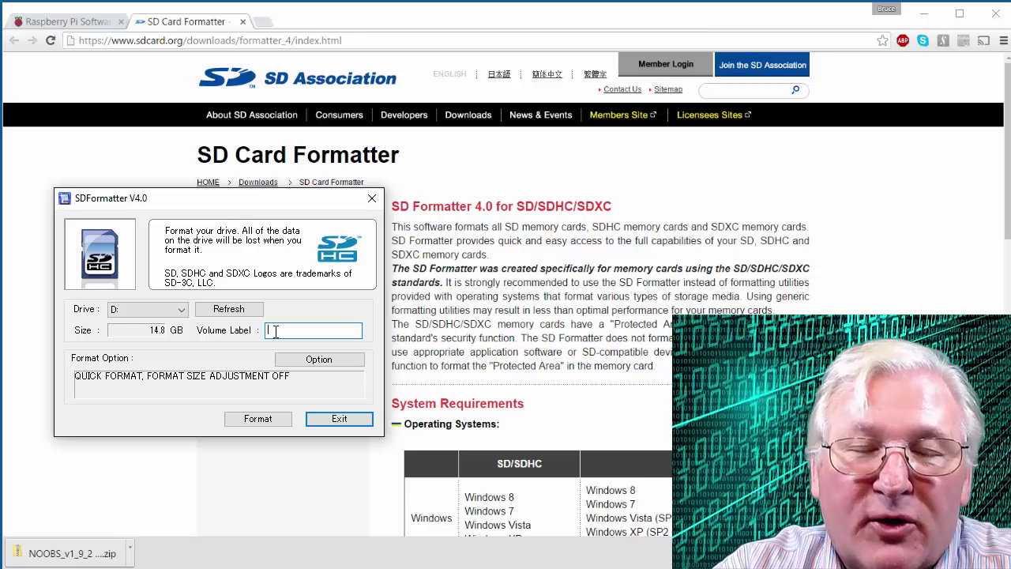
text(NOOBS)
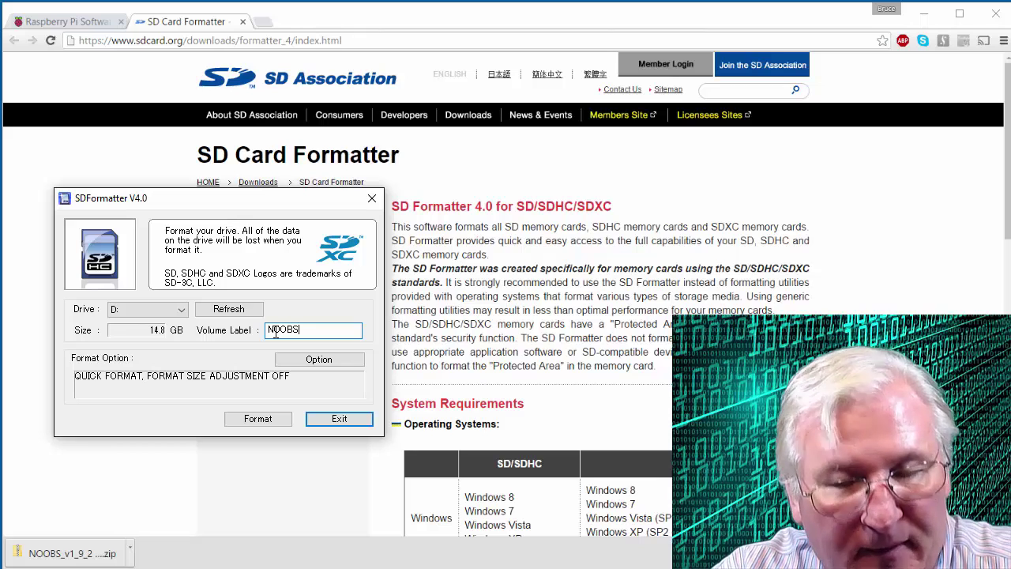
click(320, 360)
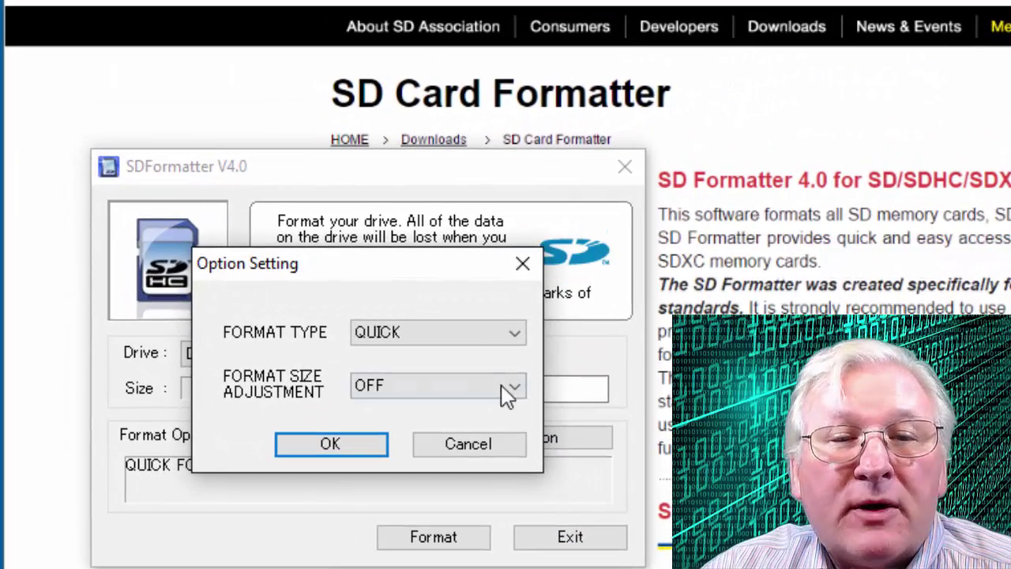
Keep the QUICK format type, turn format size adjustment ON, and confirm with OK
click(512, 335)
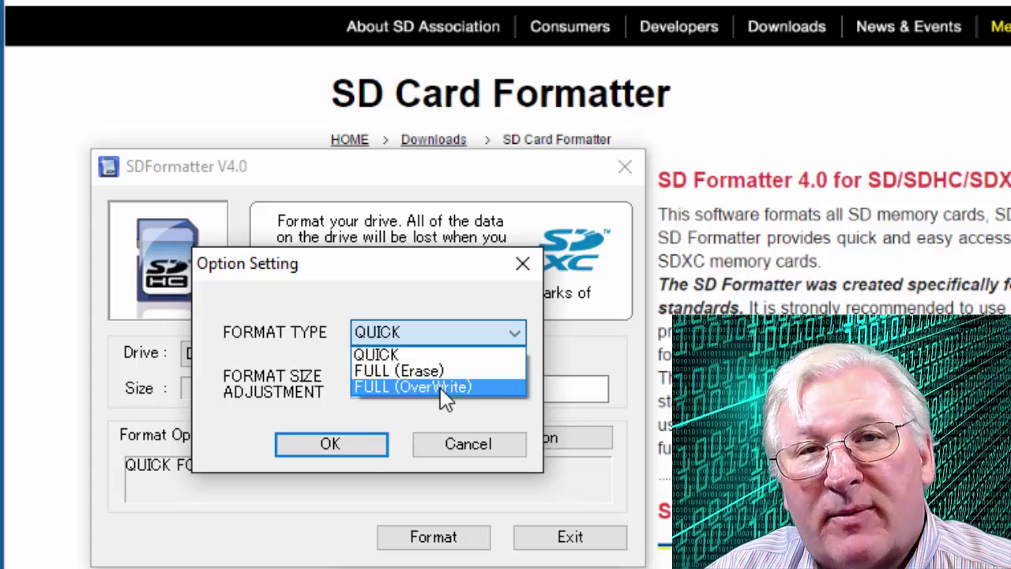
click(404, 356)
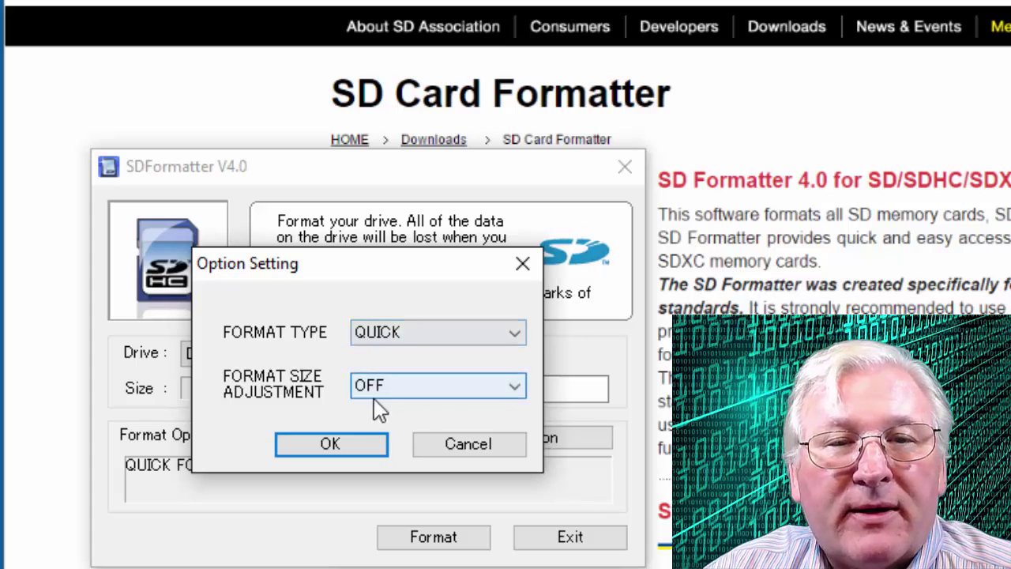
click(512, 395)
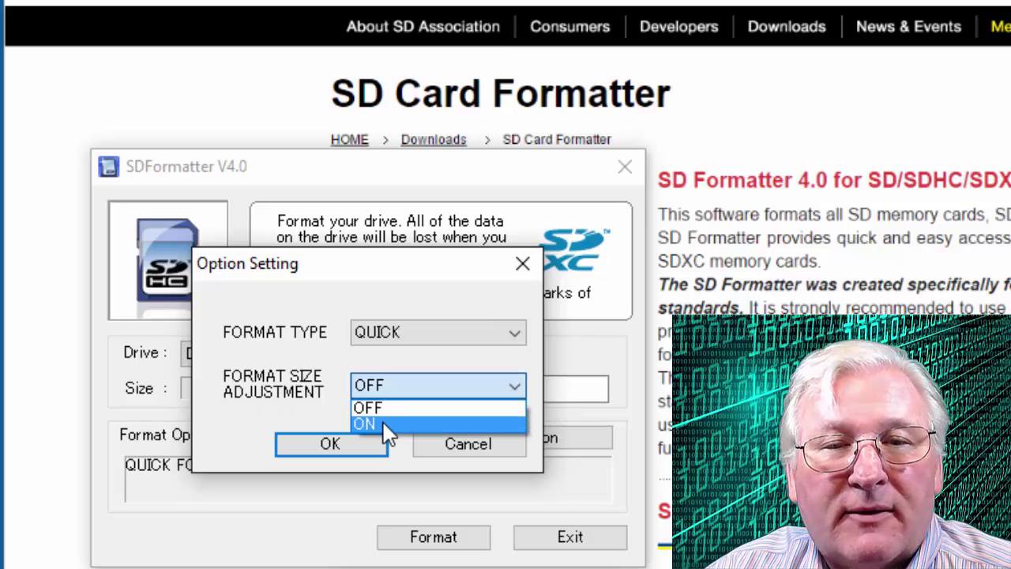
click(387, 431)
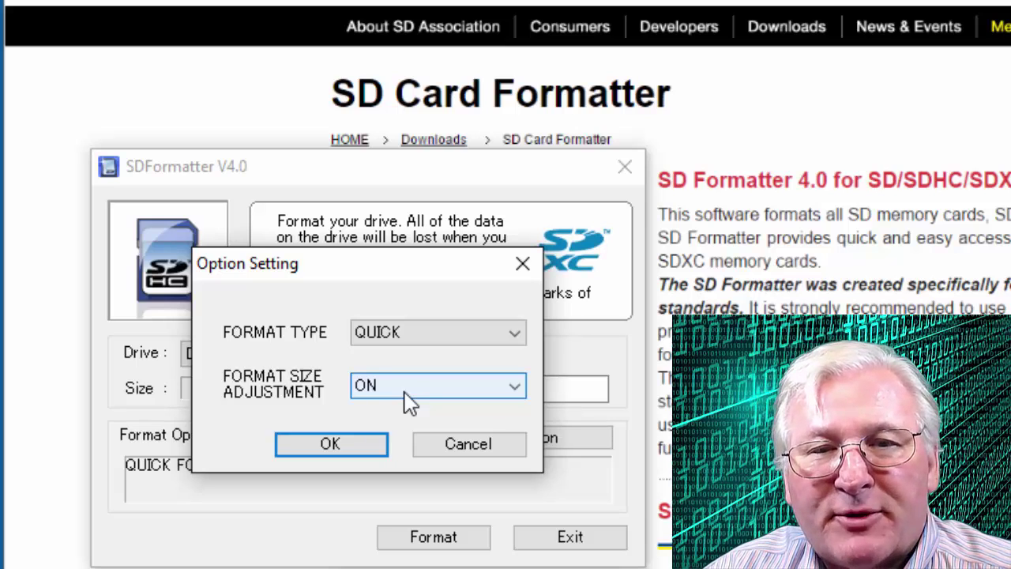
click(361, 445)
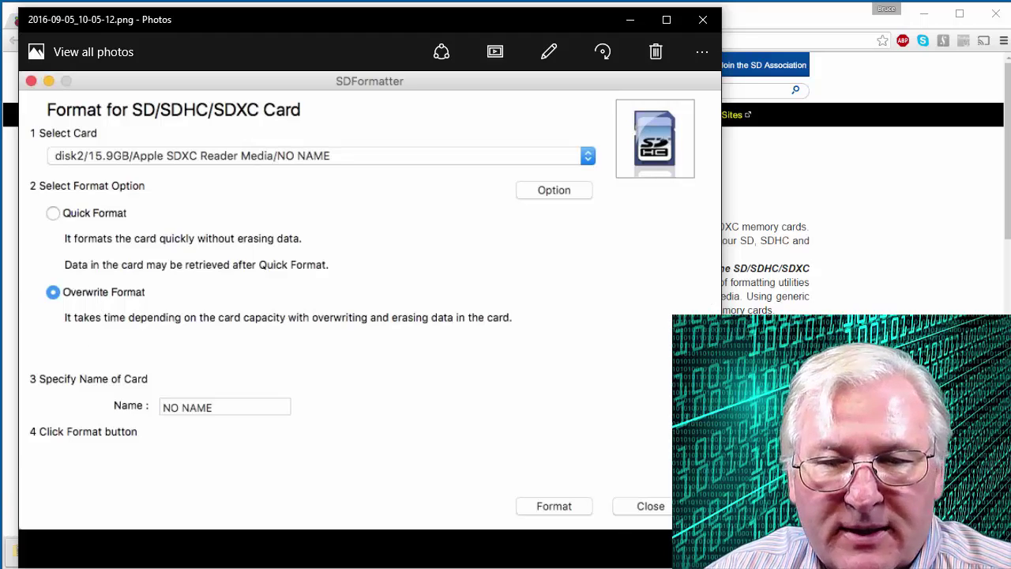
key(Right)
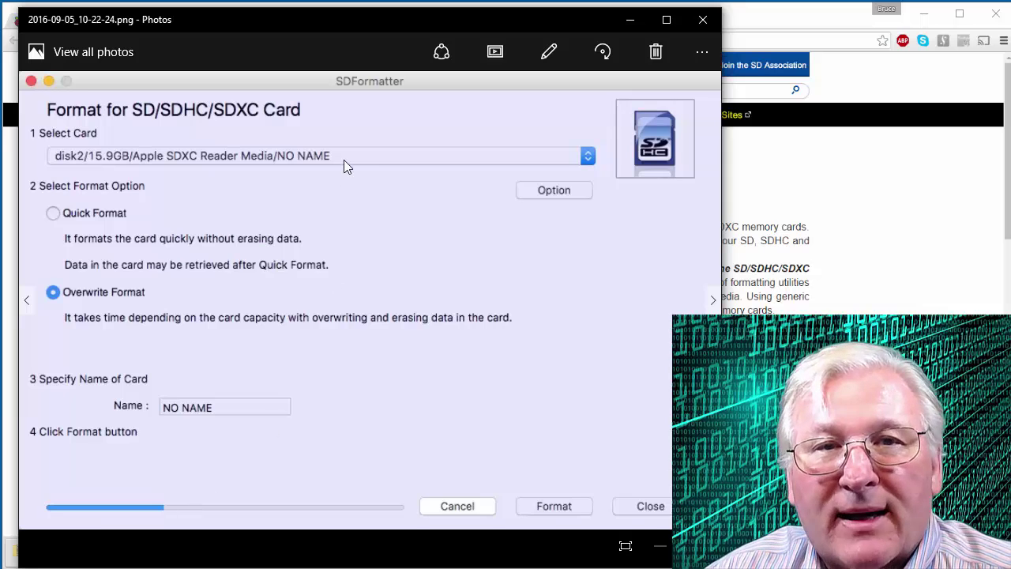
key(Left)
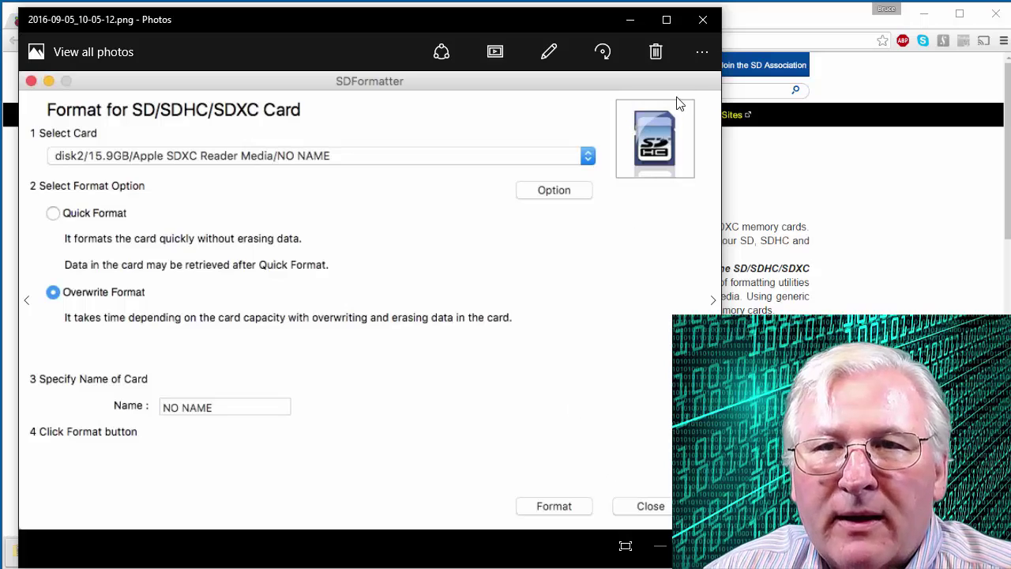
Close the photo viewer and quick-format the card, confirming both format warnings
click(702, 20)
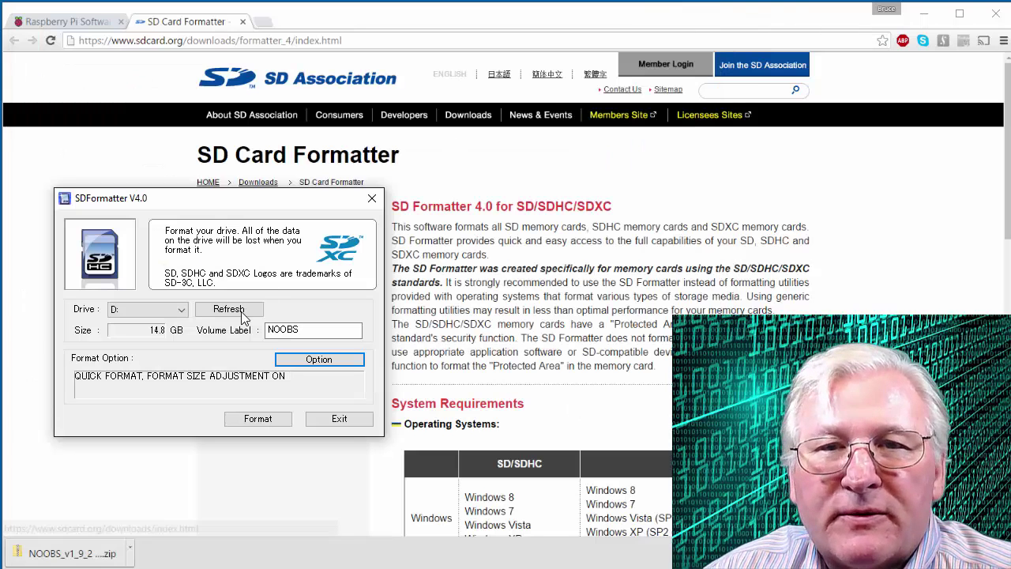
click(261, 420)
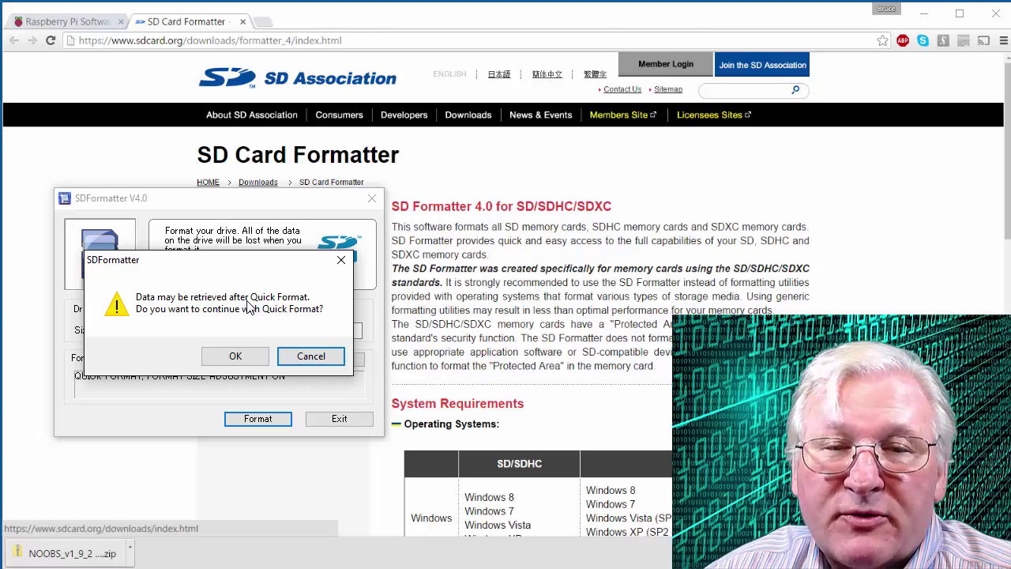
click(244, 356)
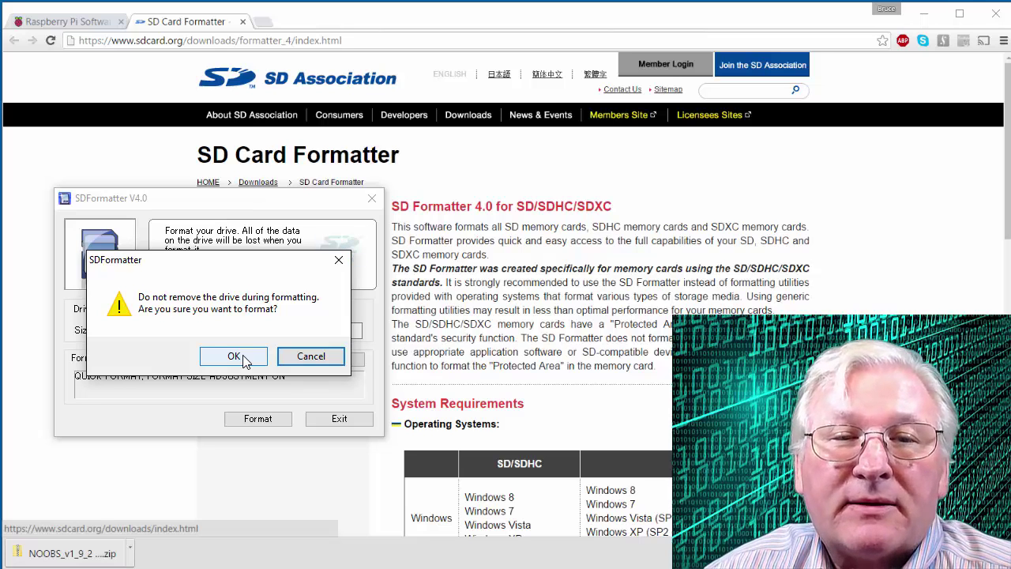
click(243, 356)
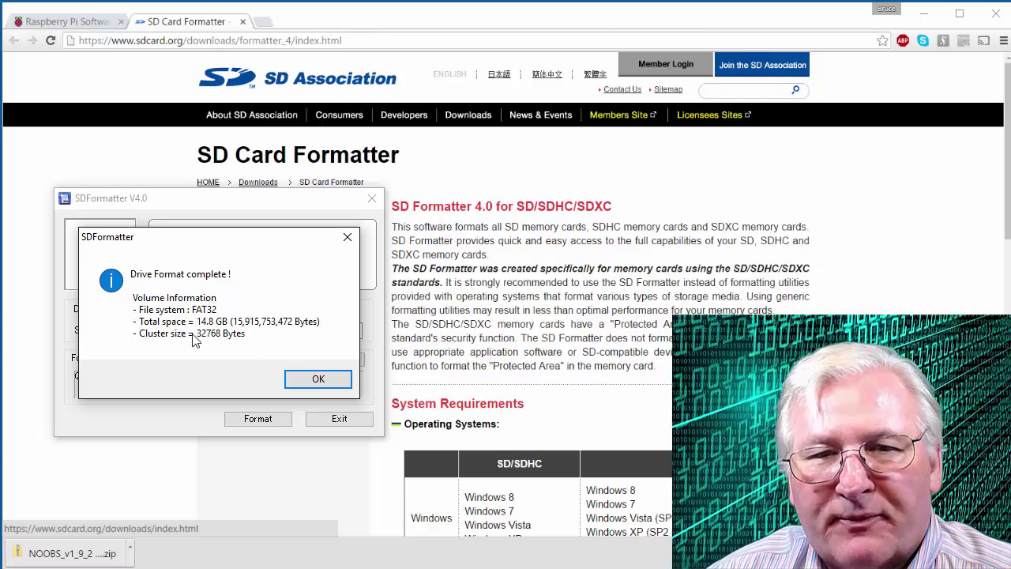
Dismiss the Drive Format complete report and exit SD Formatter 4.0
click(324, 377)
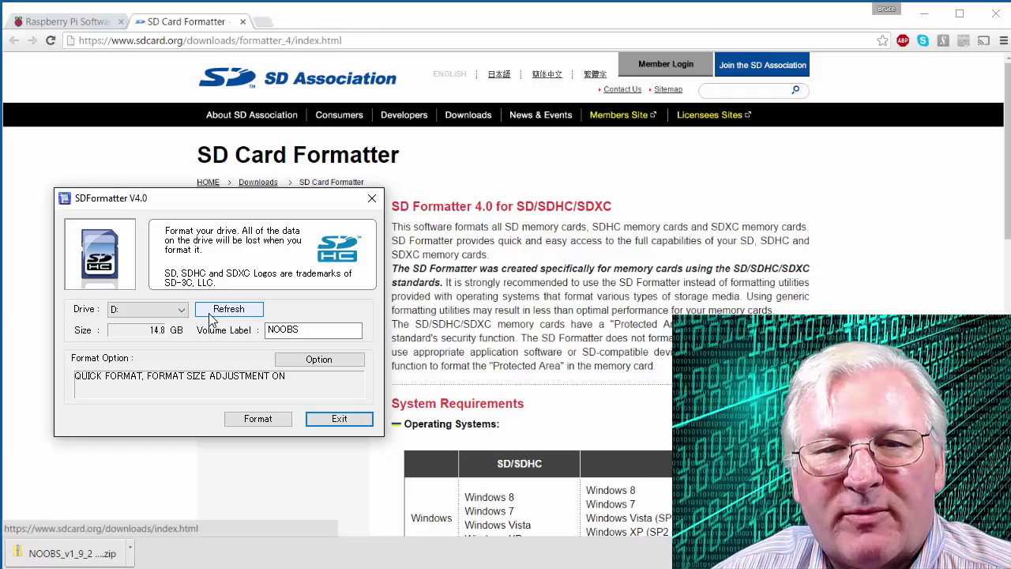
click(339, 419)
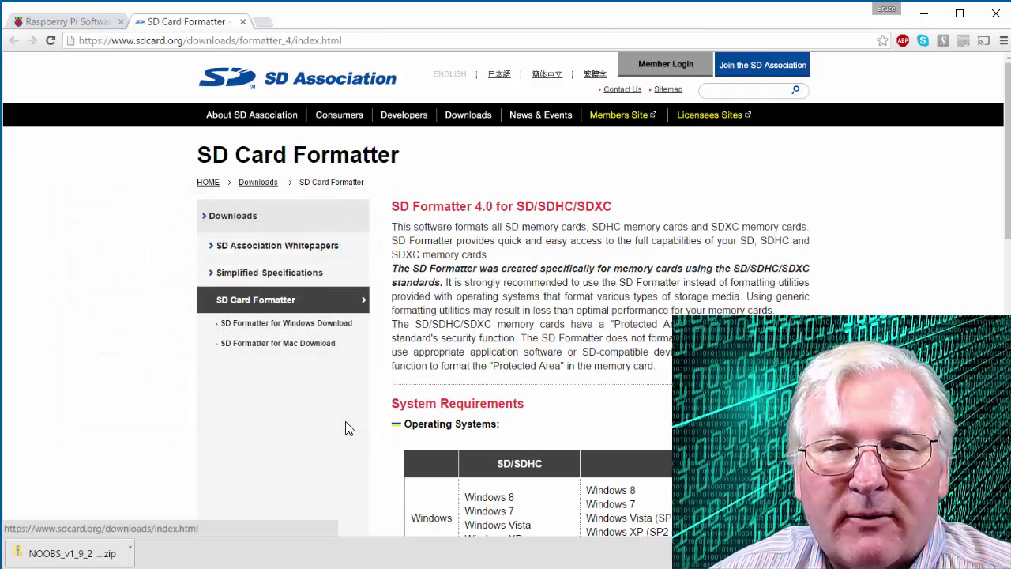
Close the sdcard.org tab and scroll the quickstart guide to 'Download NOOBS files'
click(243, 22)
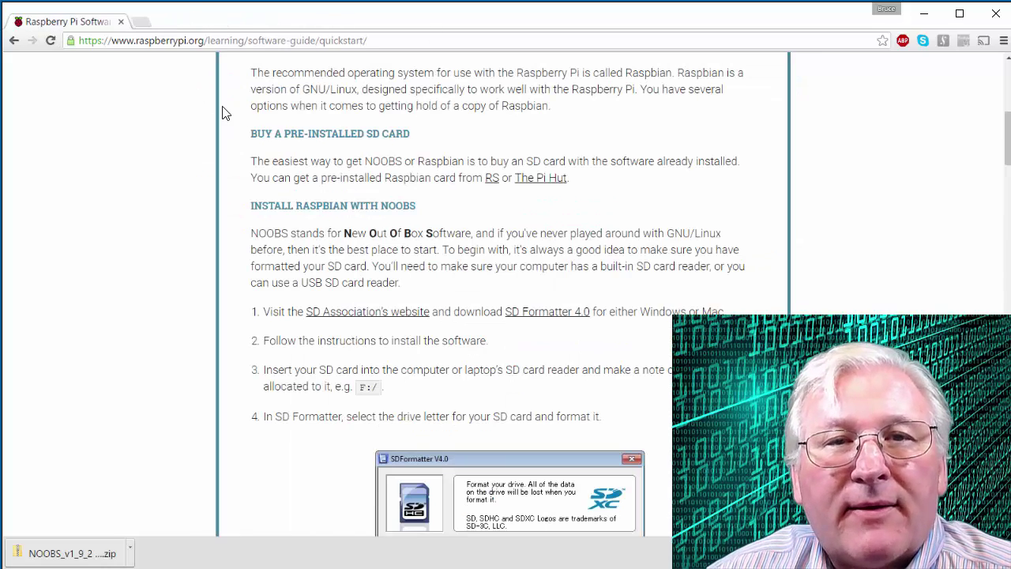
scroll(397, 207, down, 4)
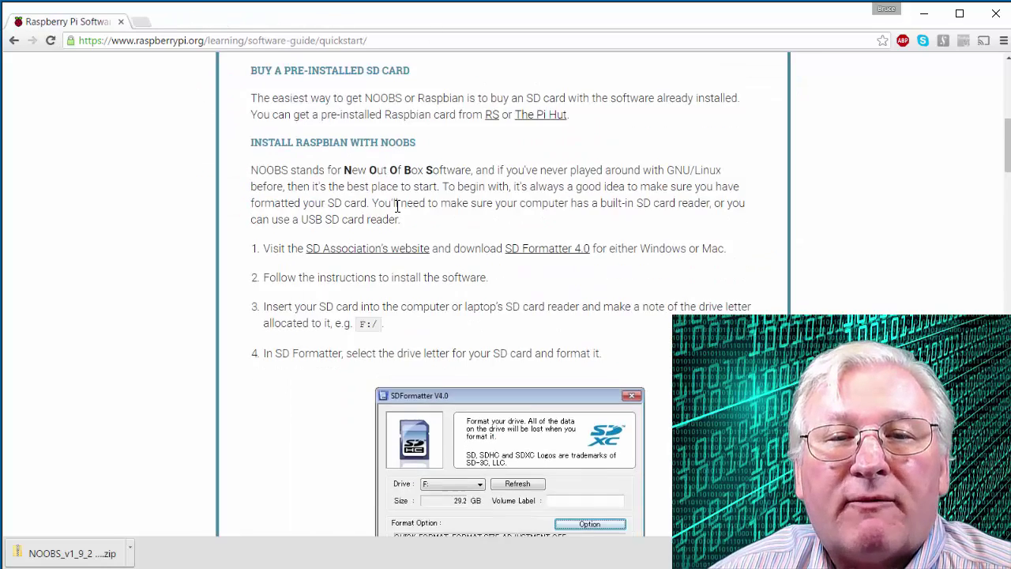
scroll(397, 209, down, 2)
scroll(397, 210, down, 2)
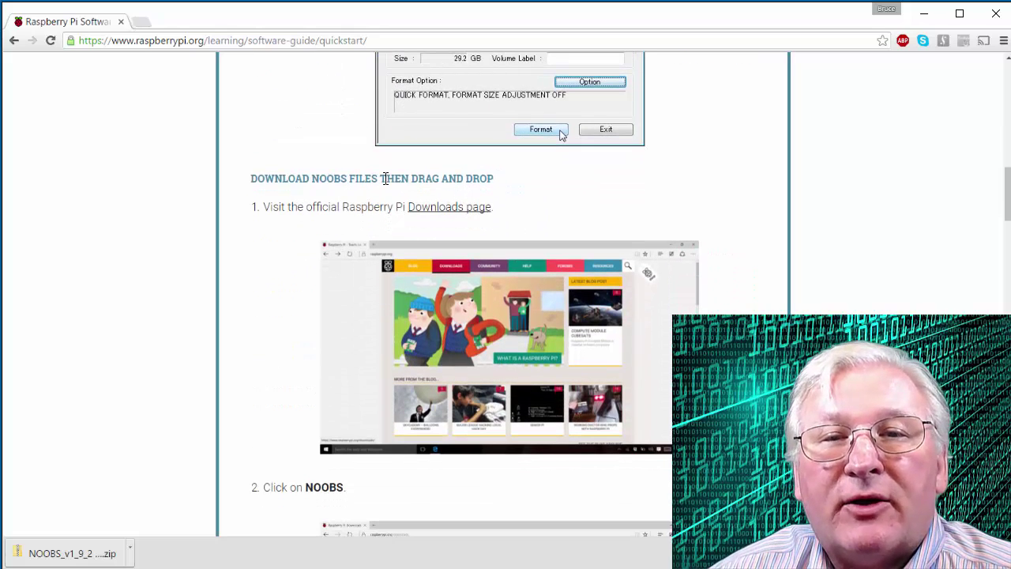
Open raspberrypi.org/downloads from the guide and browse the NOOBS, Raspbian and third-party tiles
click(440, 213)
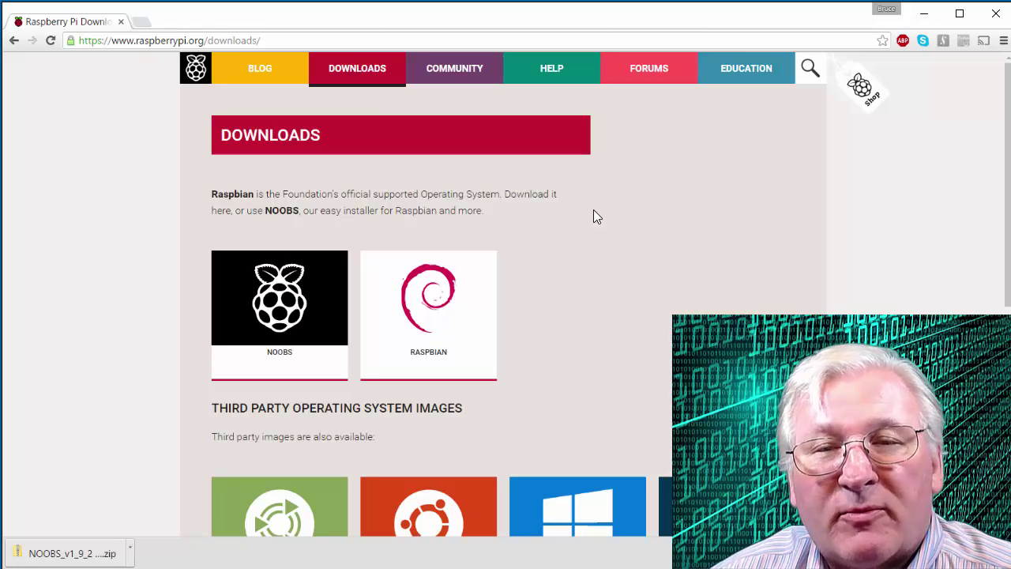
scroll(593, 210, down, 1)
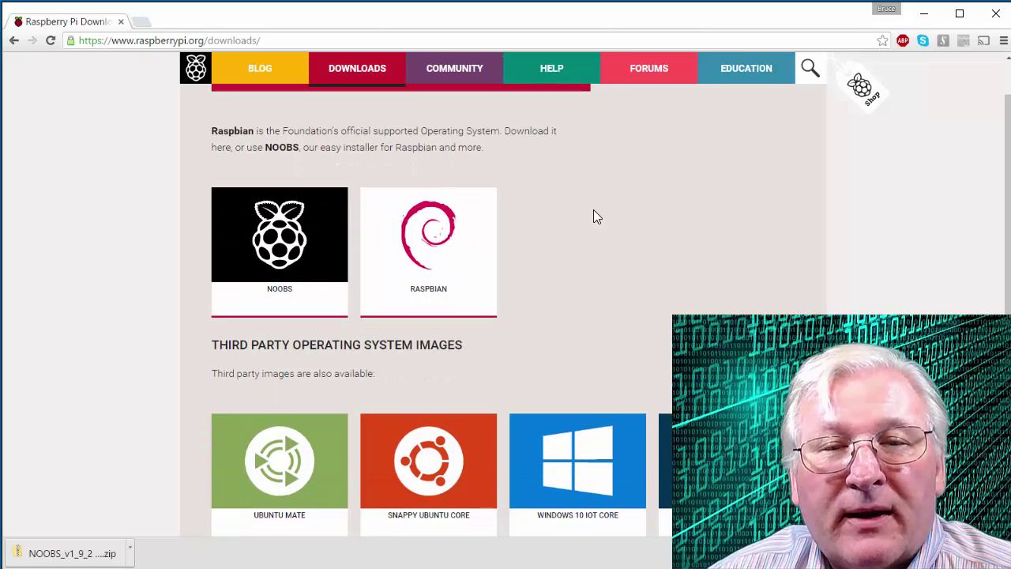
scroll(594, 210, down, 2)
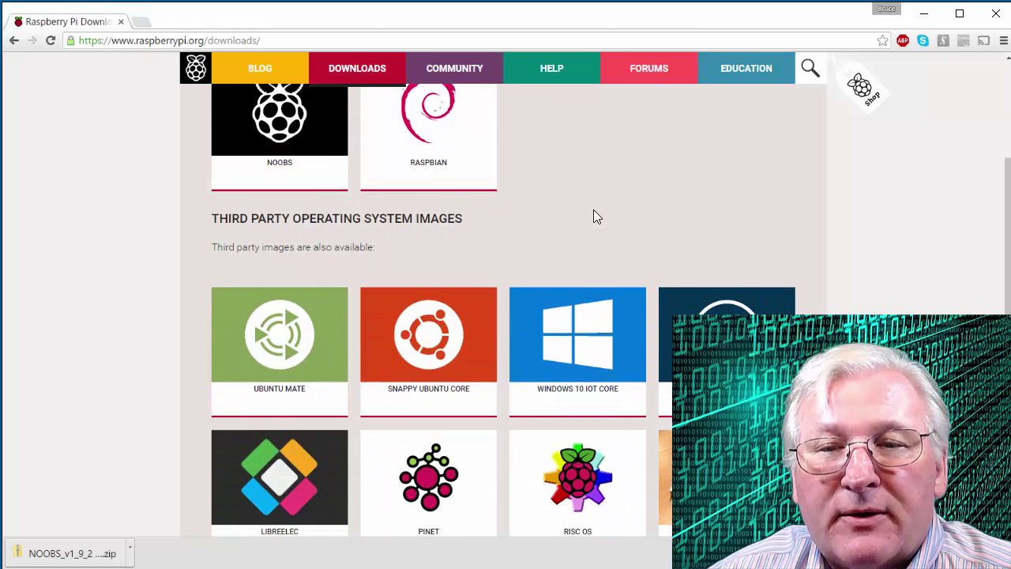
scroll(594, 209, down, 4)
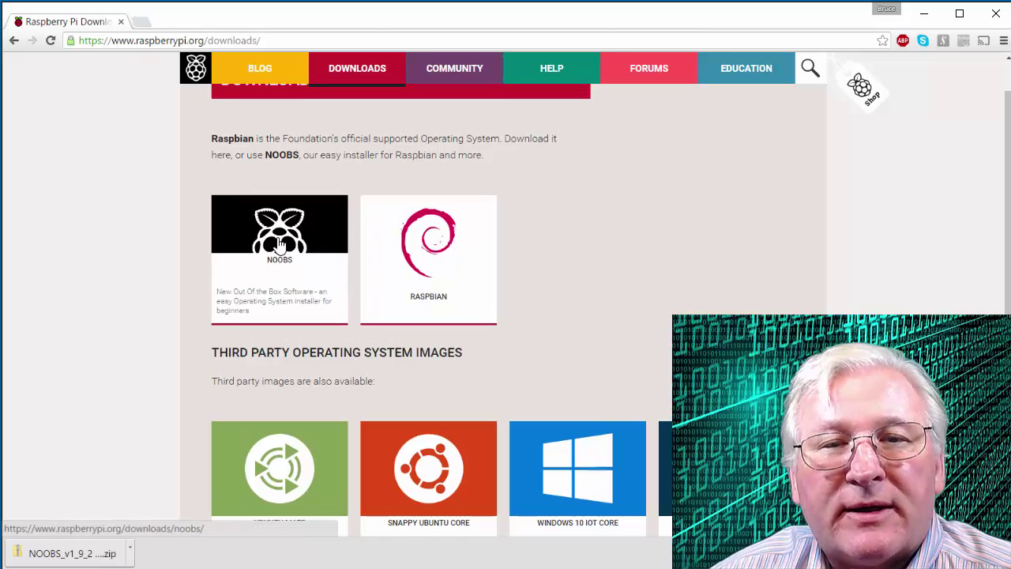
Open the NOOBS page and start the NOOBS 1.9.2 ZIP download
click(279, 247)
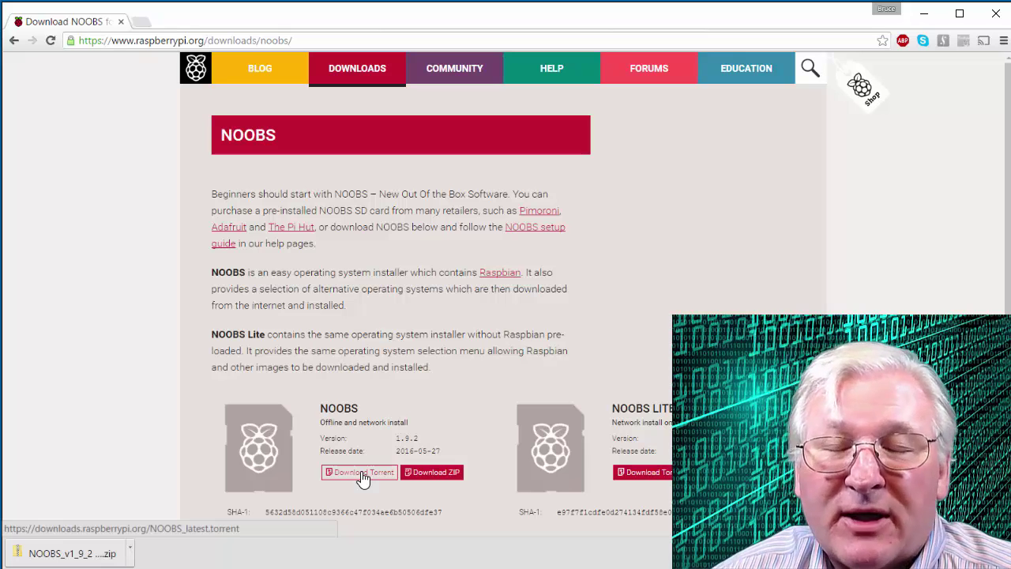
click(439, 473)
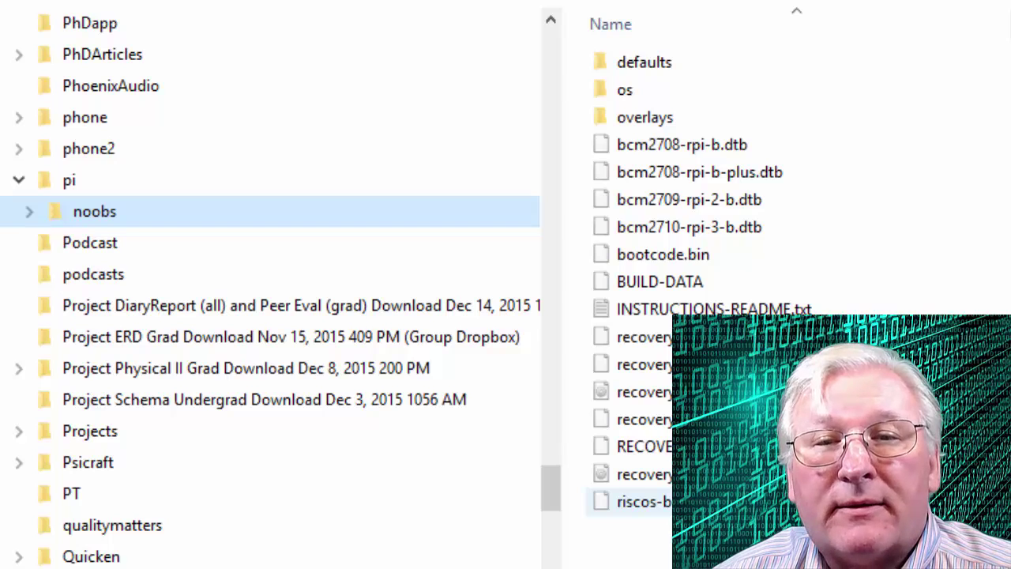
Select every extracted file and folder in the pi\noobs folder
click(651, 72)
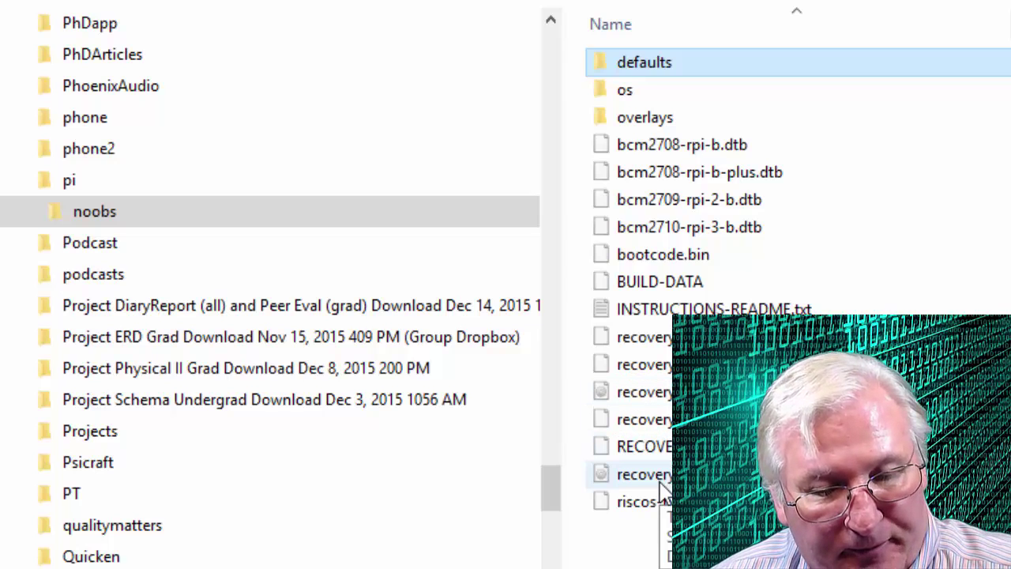
key(ctrl+a)
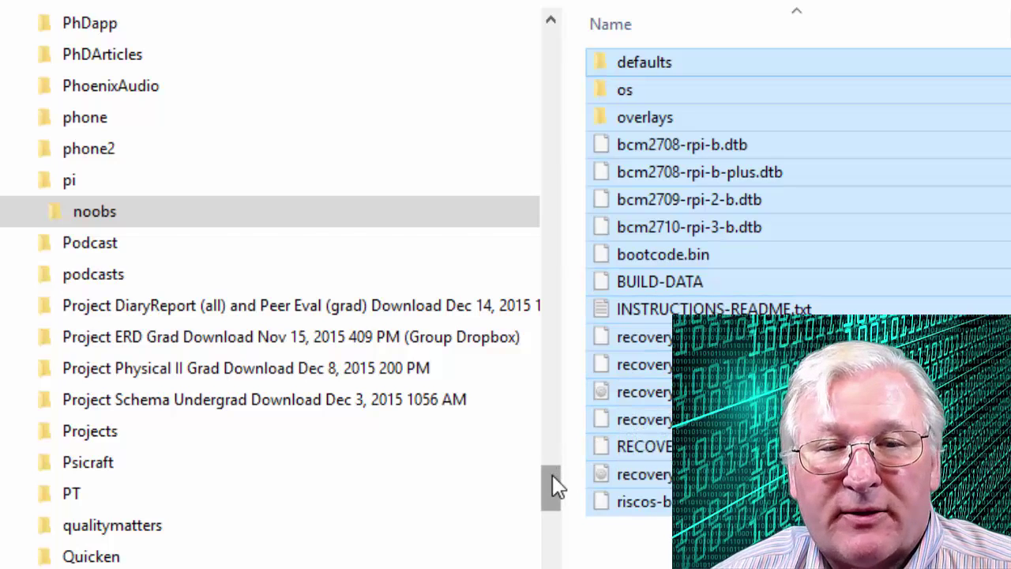
Copy the 17 NOOBS files onto the NOOBS (D:) card and open it to check
drag(553, 481, 553, 76)
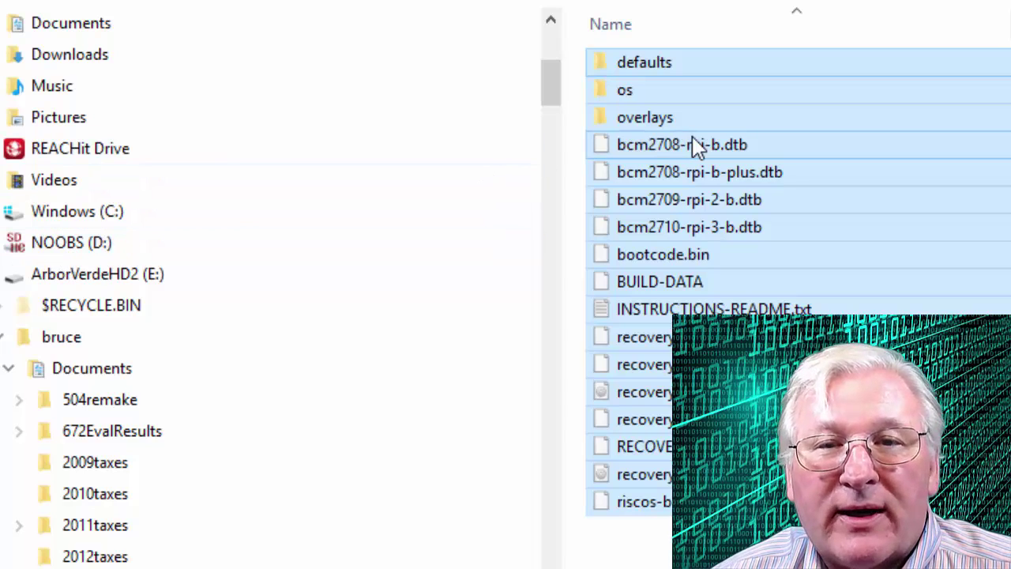
drag(696, 144, 87, 251)
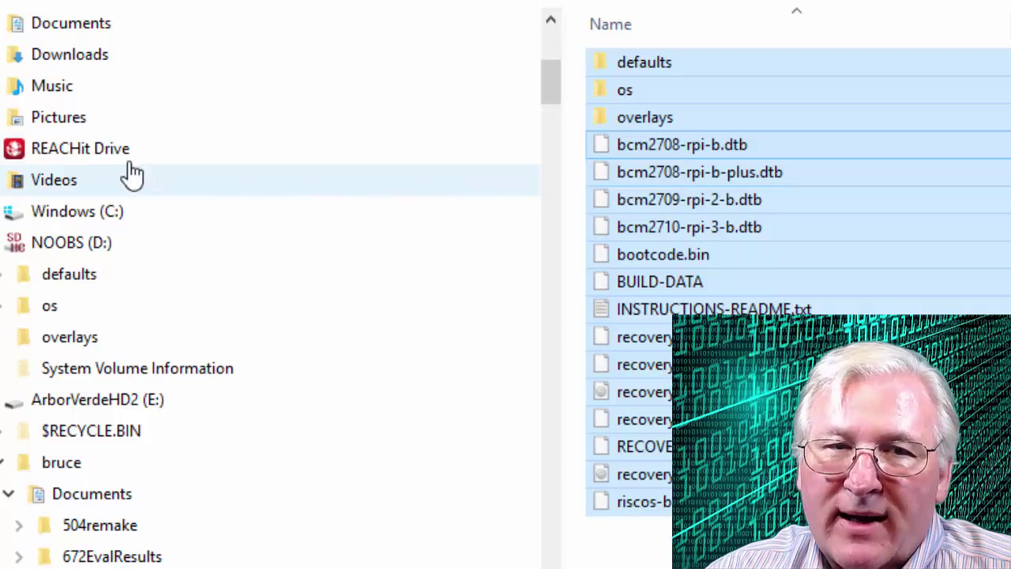
click(89, 252)
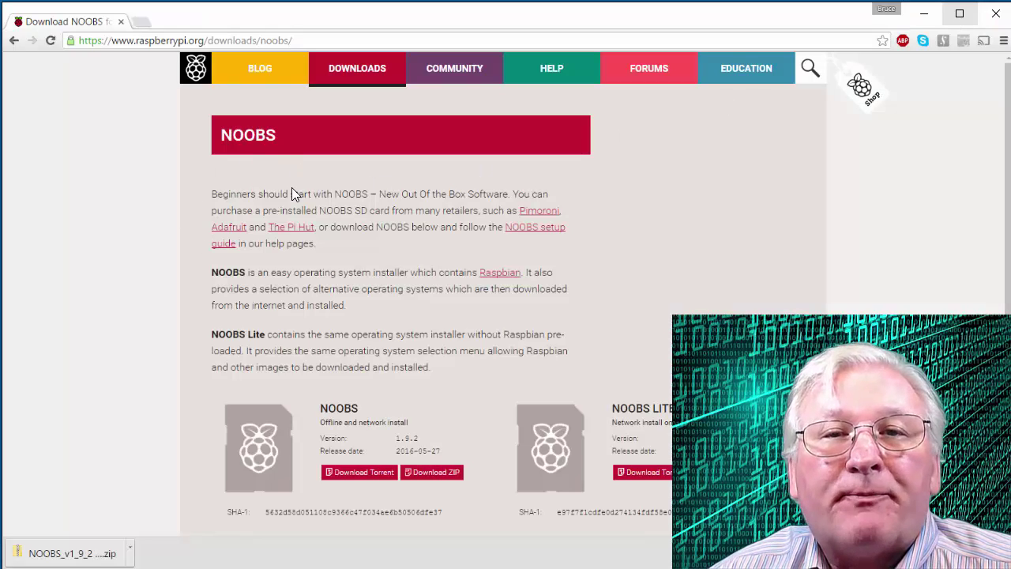
Open the HELP page and look over its Hardware, Software and Add-ons guides
click(553, 71)
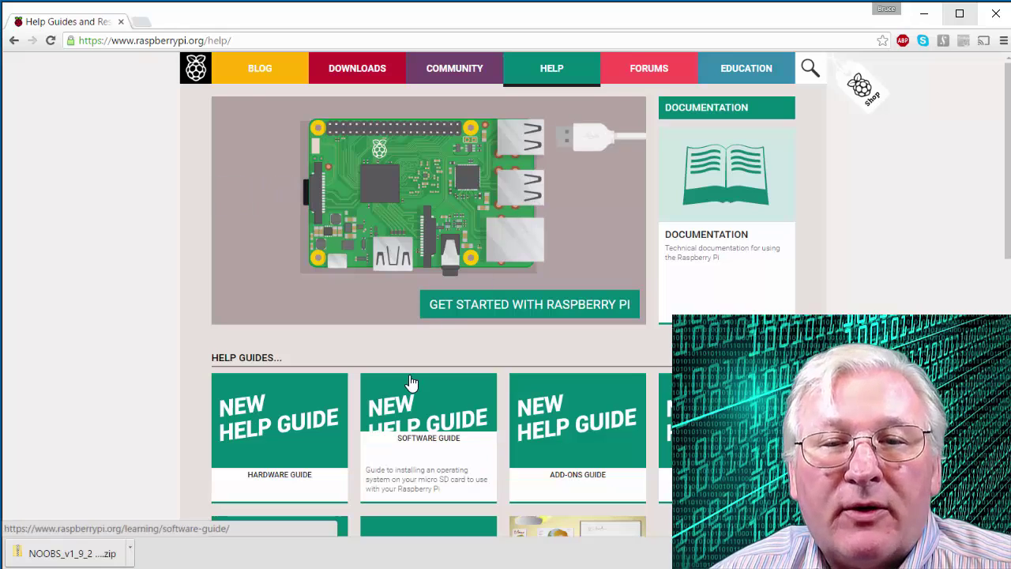
scroll(410, 384, down, 2)
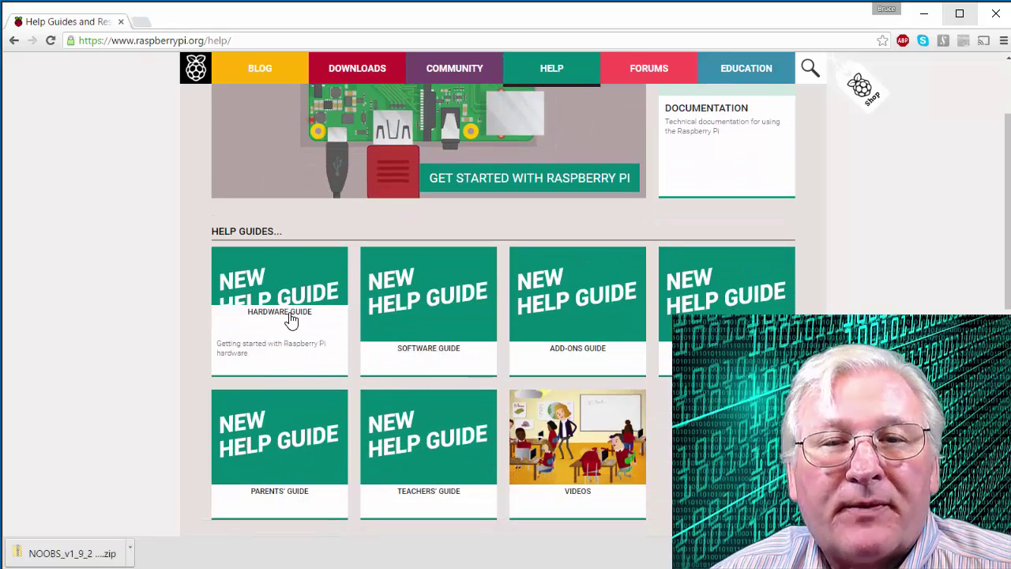
scroll(542, 311, up, 2)
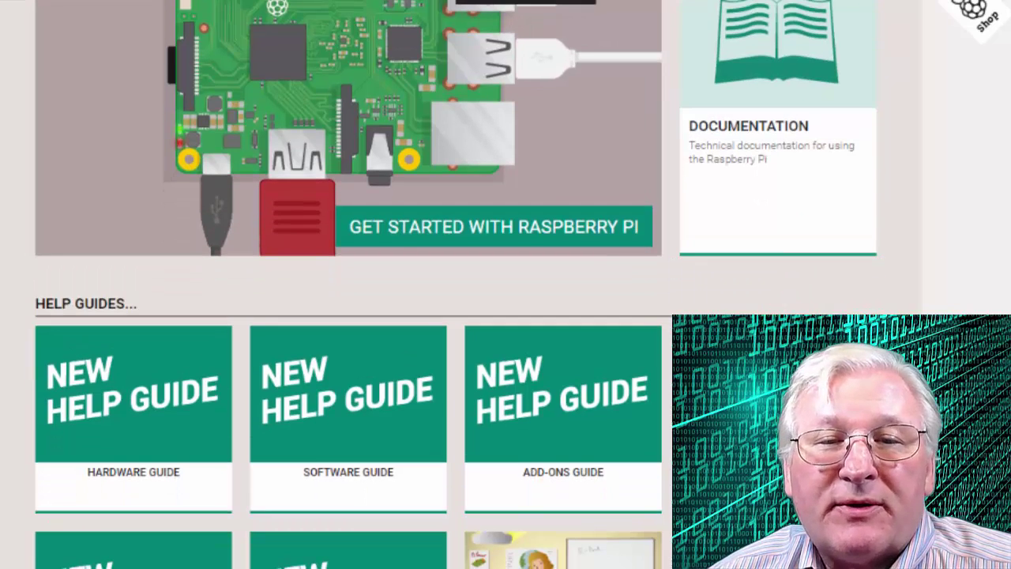
scroll(455, 285, down, 2)
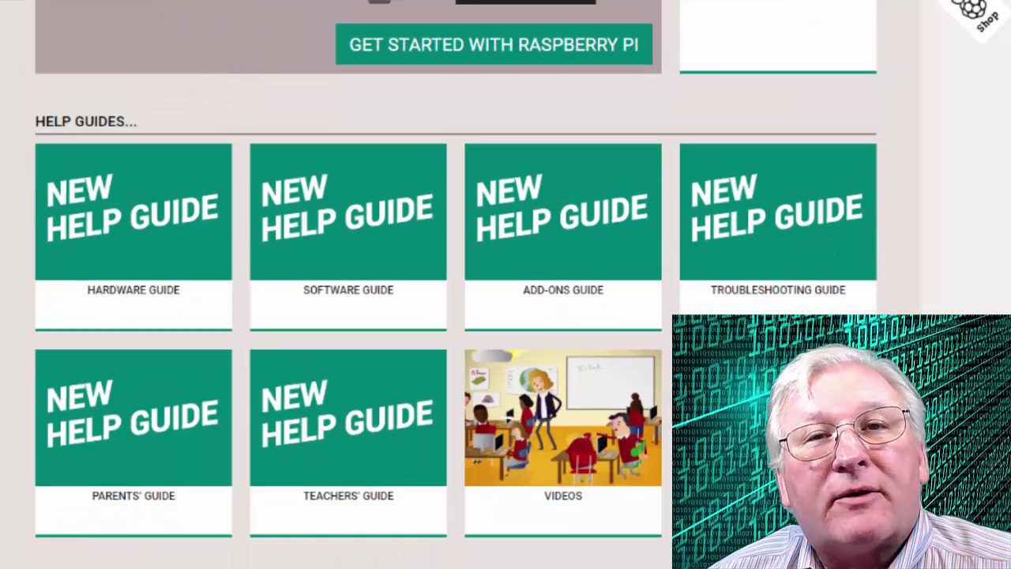